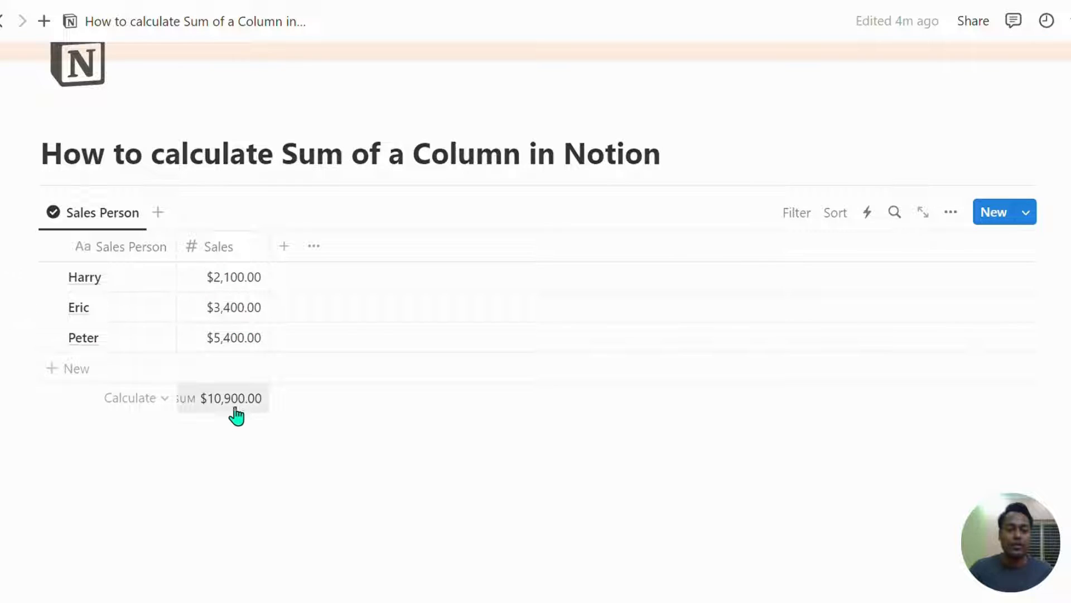
Step: Widen the Sales column slightly and insert an inline database titled Total Sales below the existing table
drag(278, 257, 290, 257)
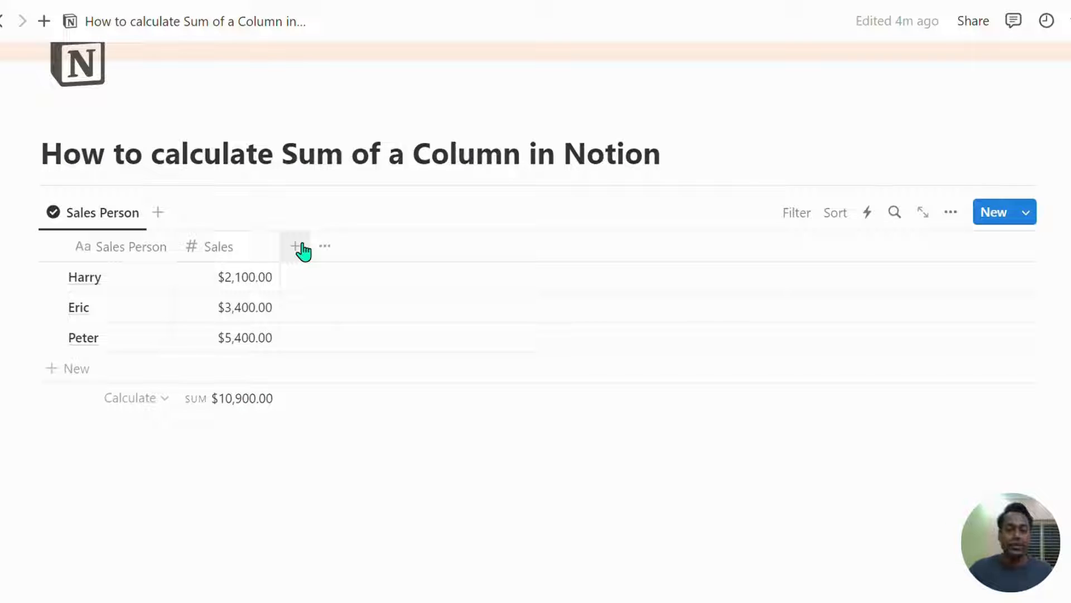
click(177, 487)
text(/databazse)
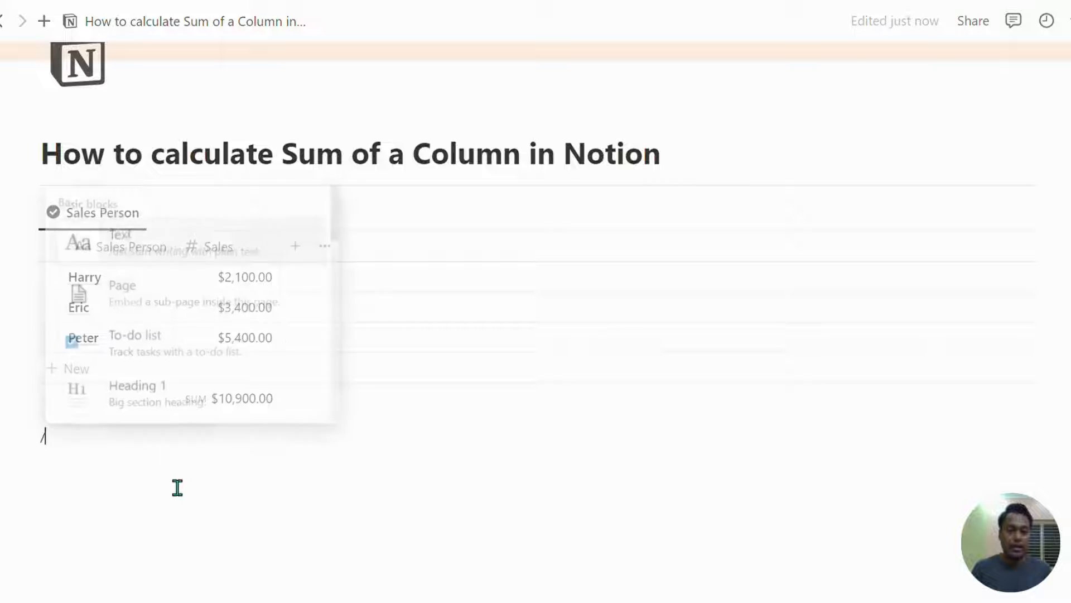
key(BackSpace)
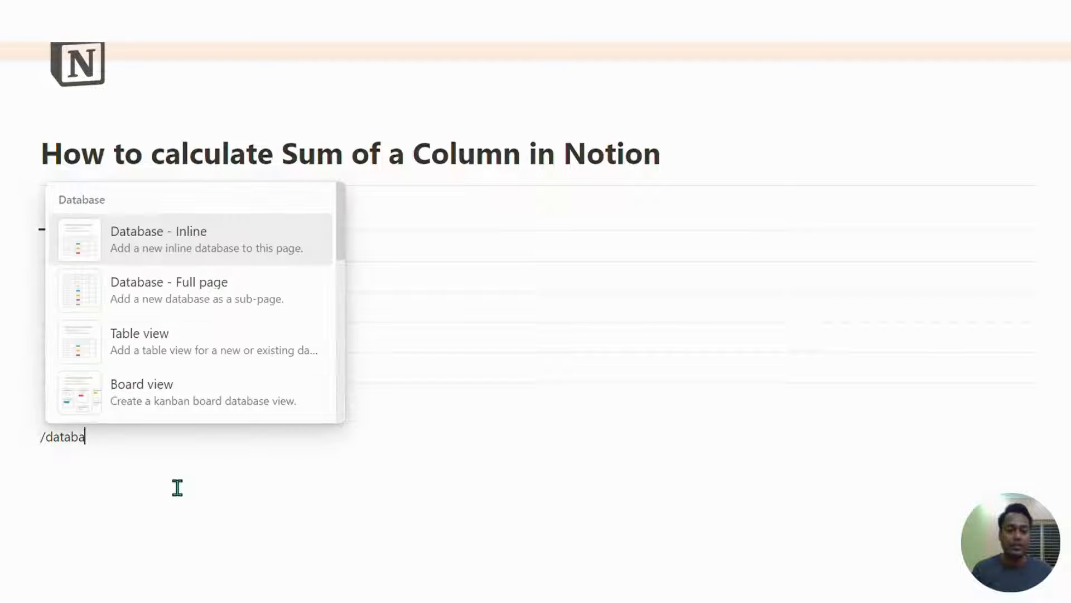
key(Return)
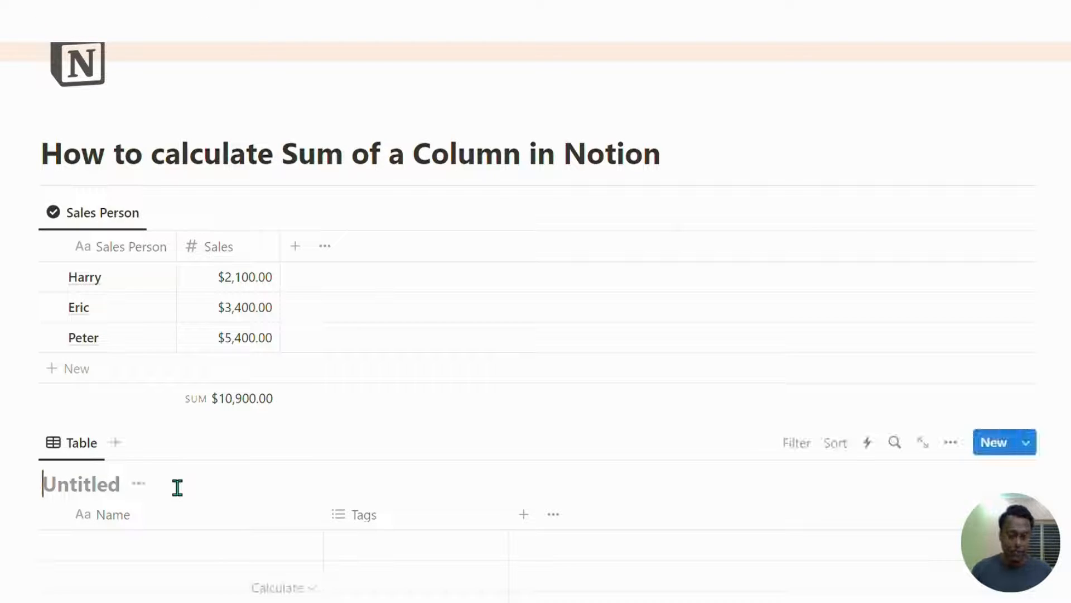
text(T)
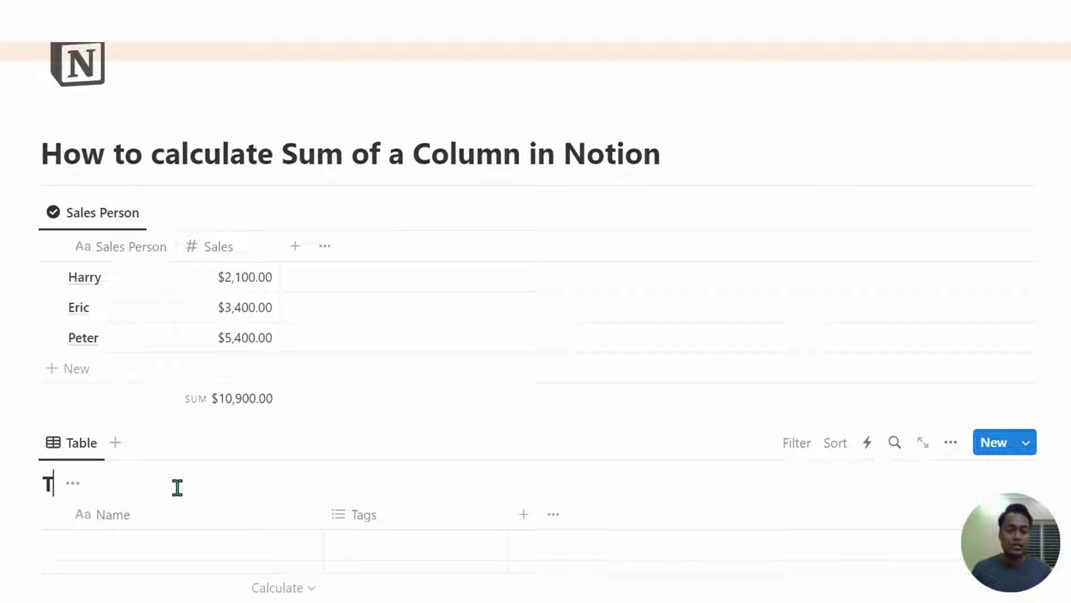
text(Otal Sales)
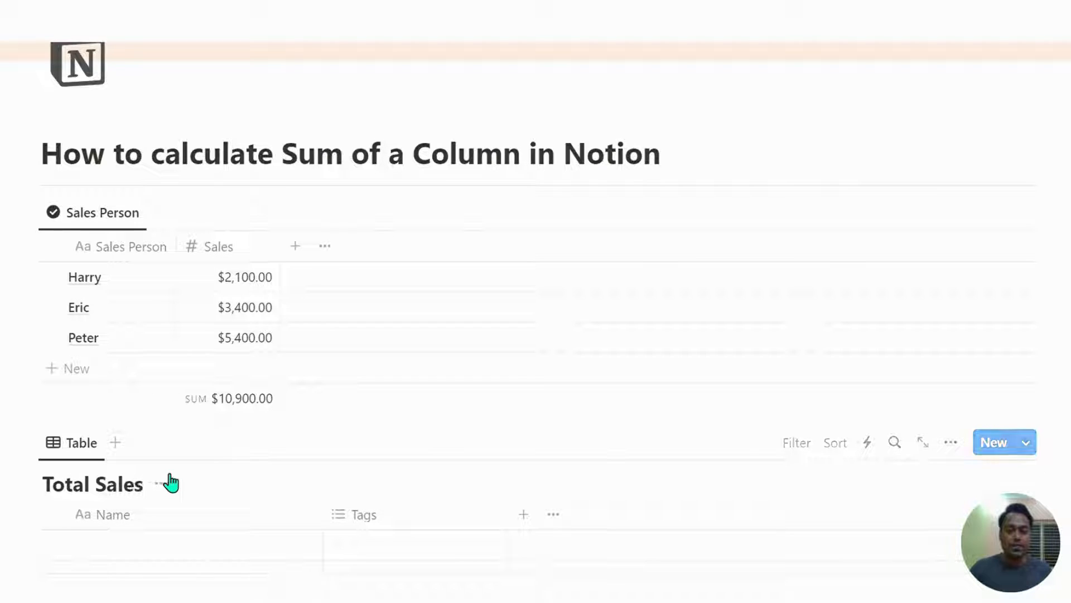
Step: Delete the two extra empty rows of the Total Sales table and name the remaining row Total Sales
scroll(326, 514, down, 3)
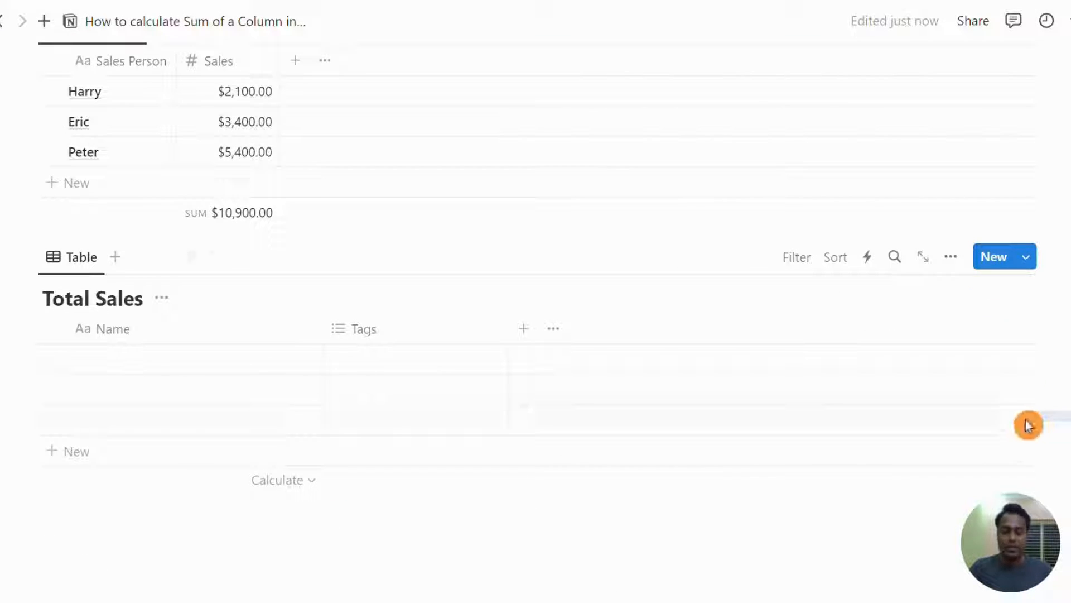
drag(1027, 425, 1013, 411)
key(Delete)
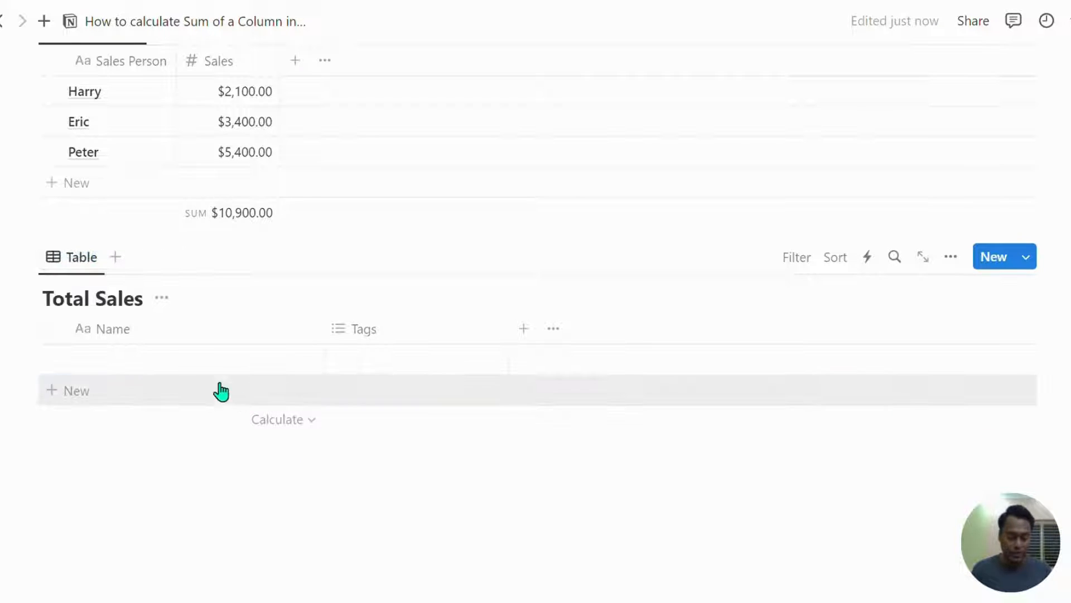
click(159, 364)
text(Total)
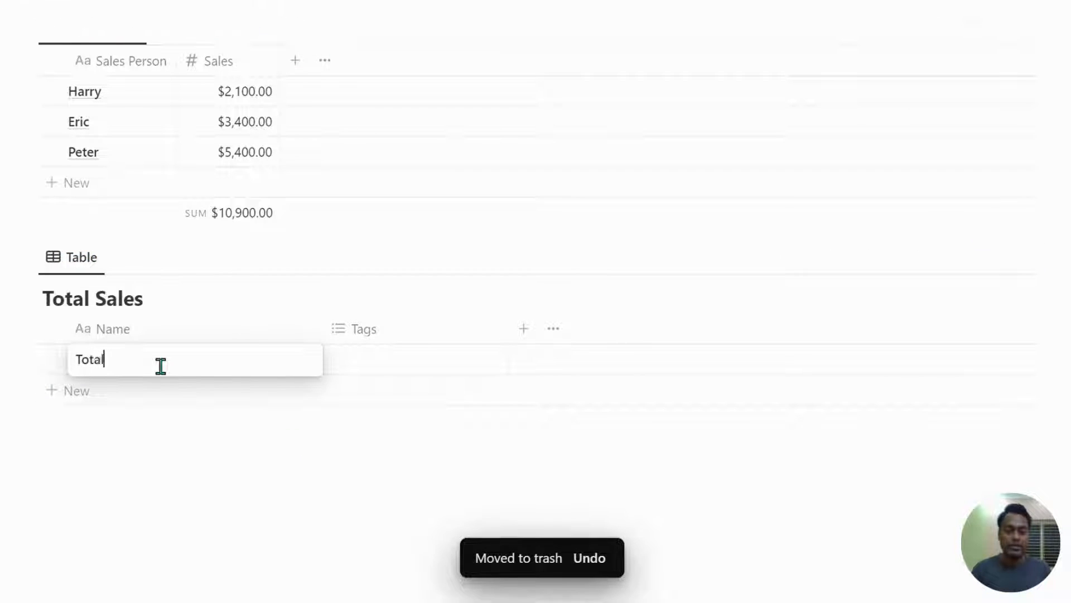
text( Sales)
key(Escape)
Step: Delete the Tags property from the Total Sales table
scroll(151, 358, up, 3)
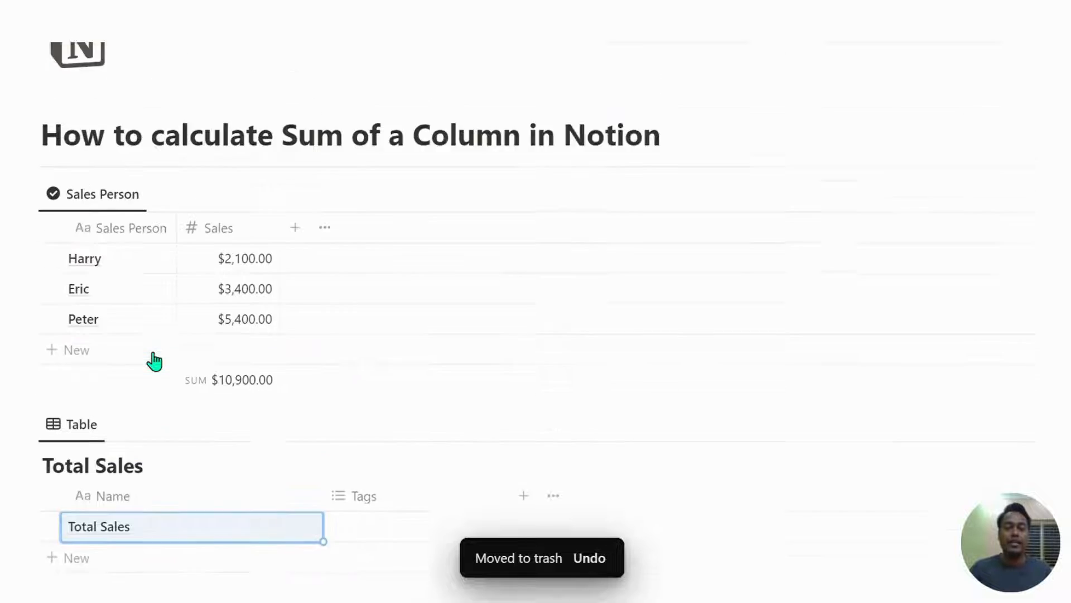
scroll(156, 358, down, 1)
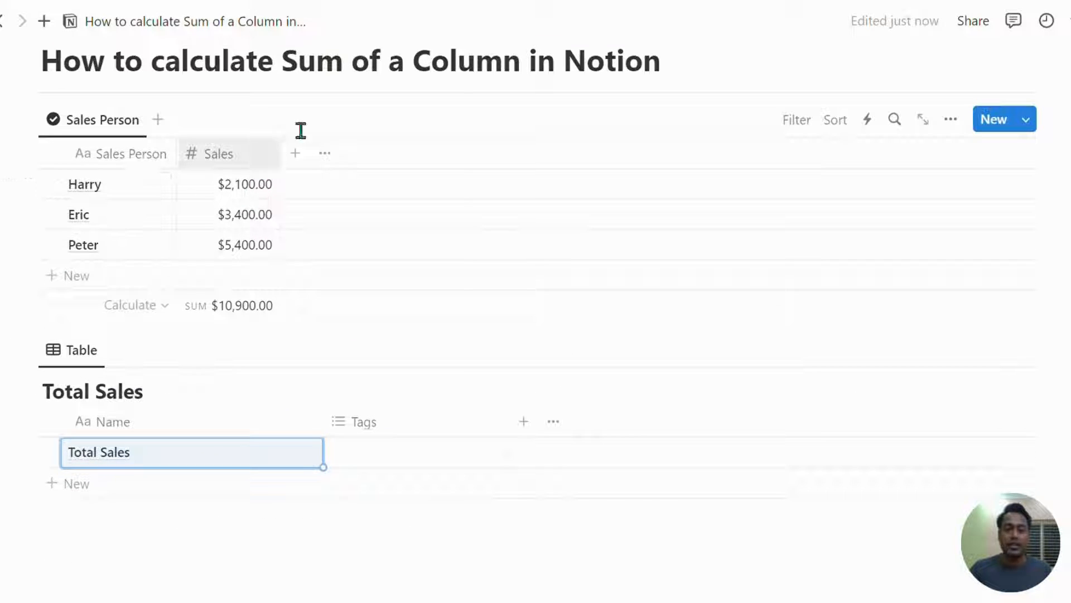
scroll(303, 397, down, 2)
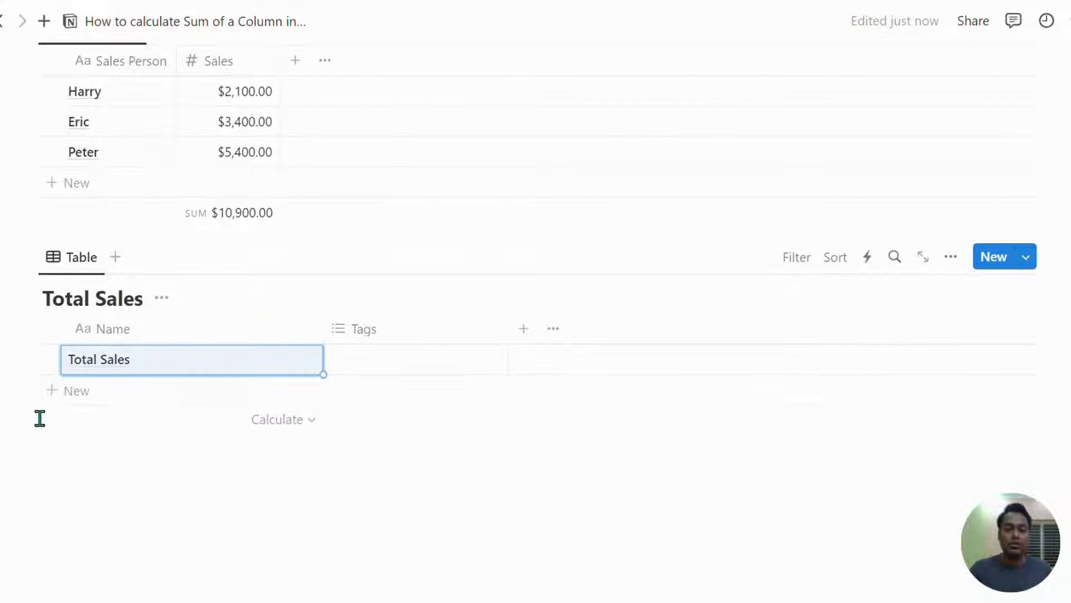
scroll(373, 397, up, 2)
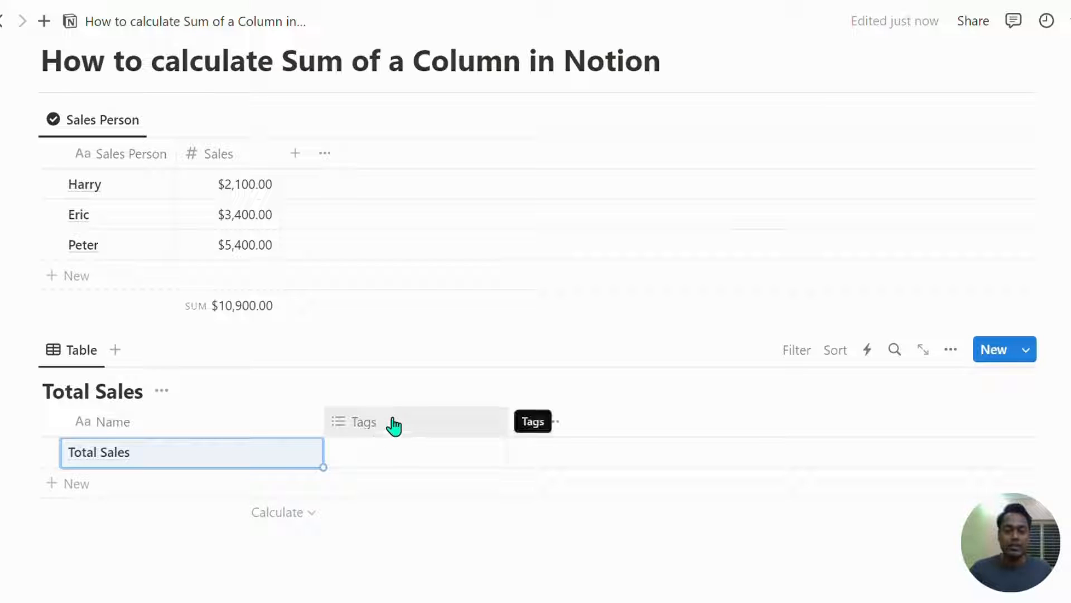
click(371, 425)
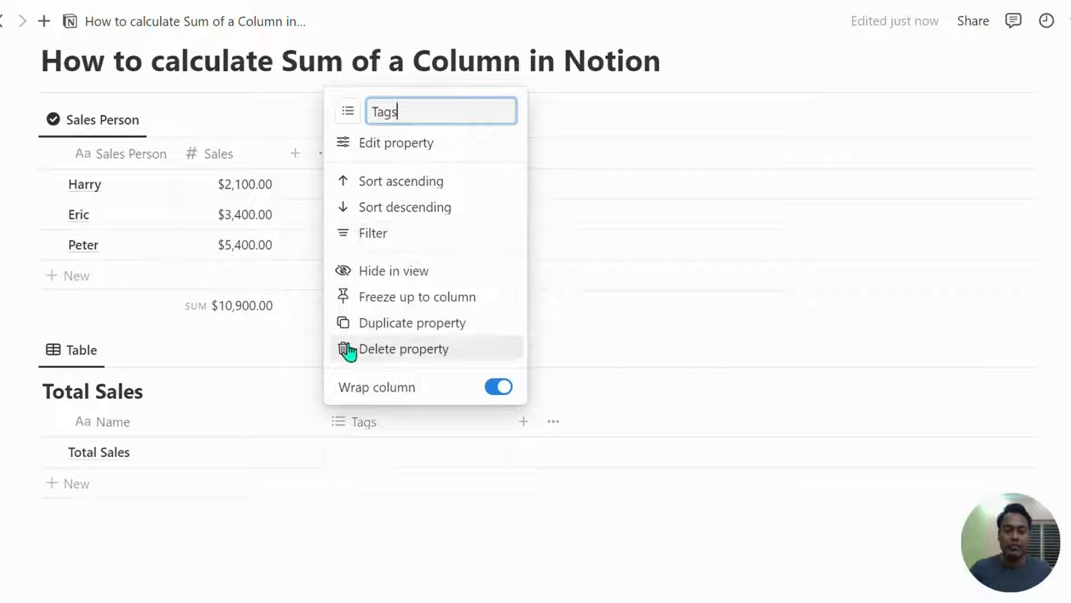
click(395, 349)
click(497, 322)
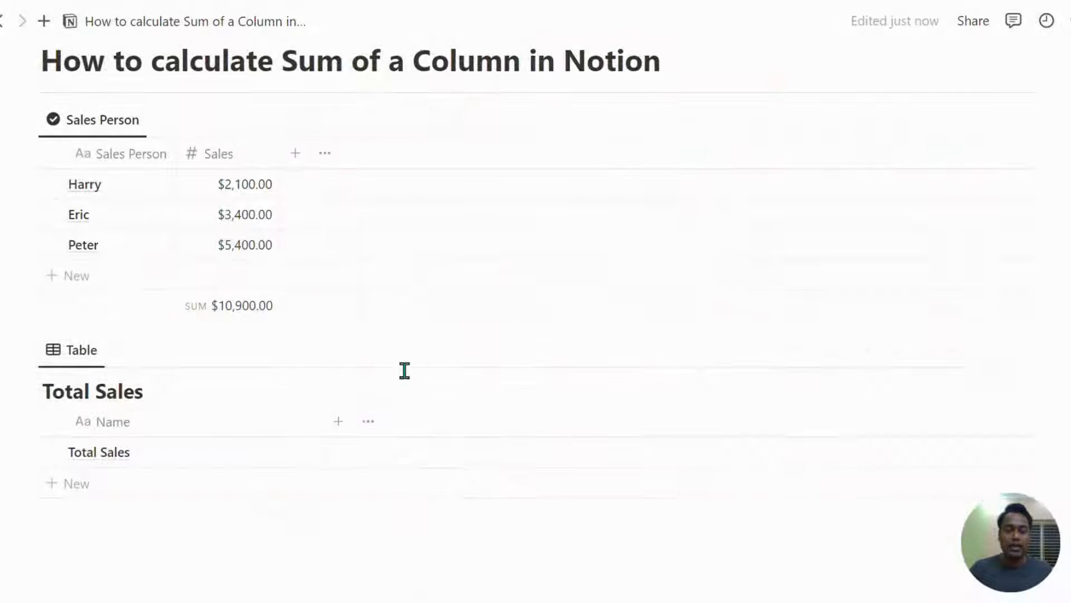
click(348, 423)
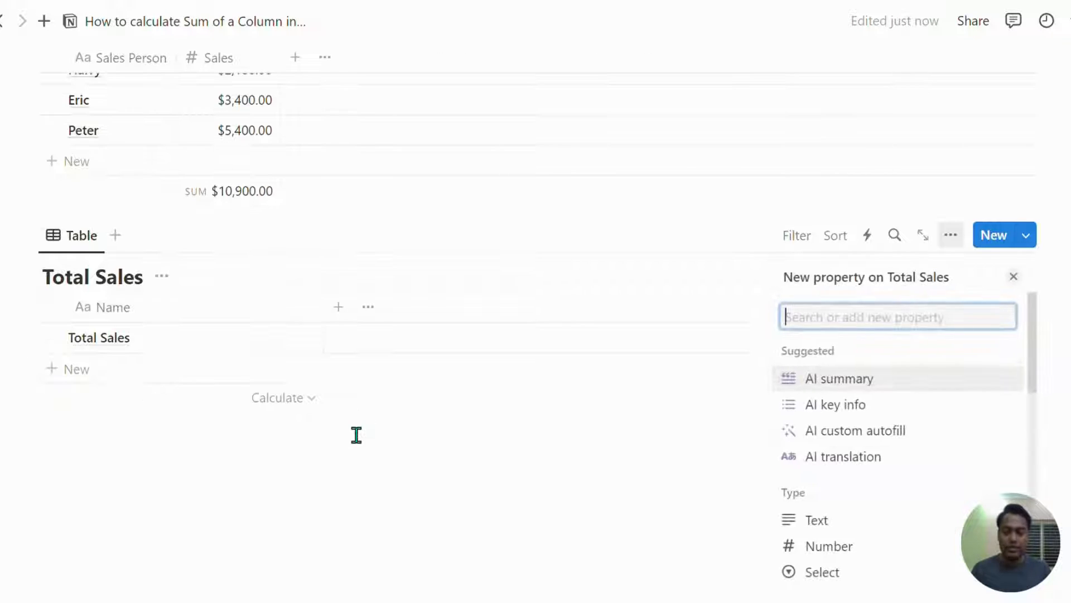
text(Rela)
key(Return)
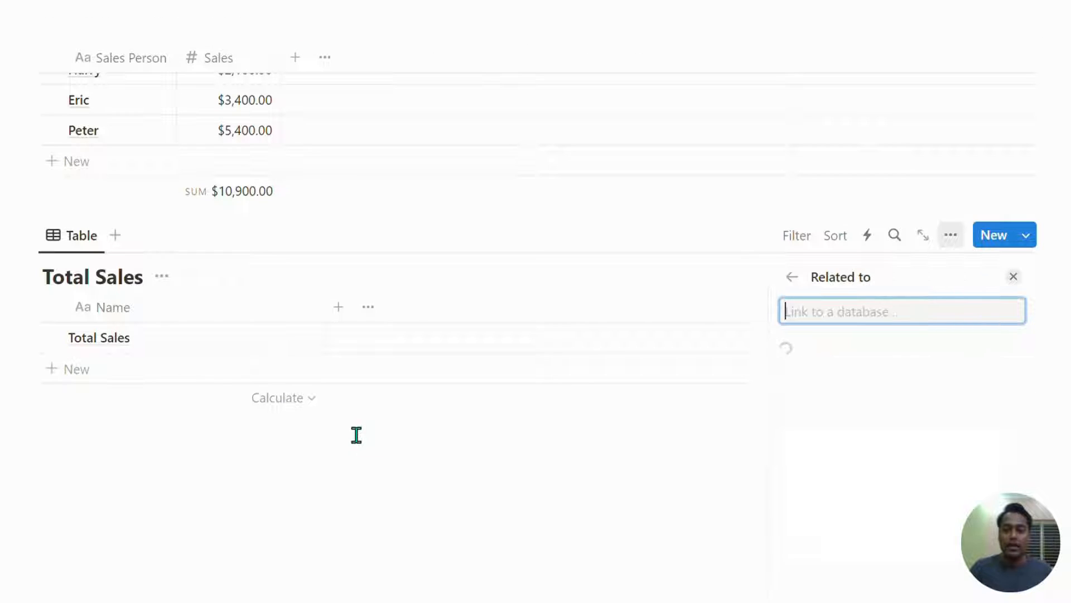
click(658, 402)
Step: Set up a new Relation property on the Sales Person table that links to the Total Sales database
scroll(385, 363, up, 2)
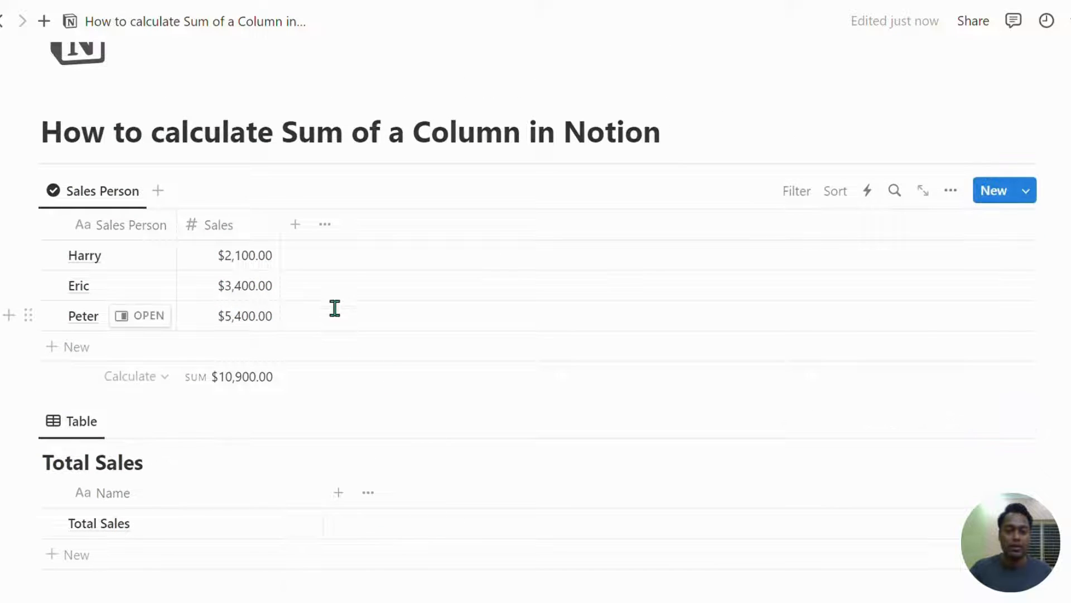
click(308, 234)
text(R)
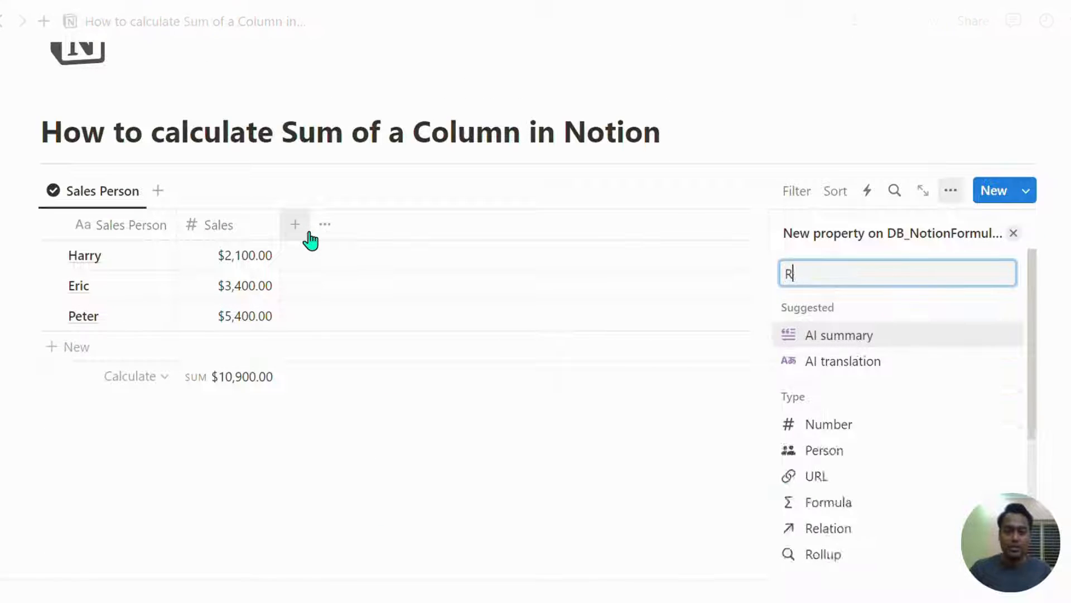
text(ela)
key(Return)
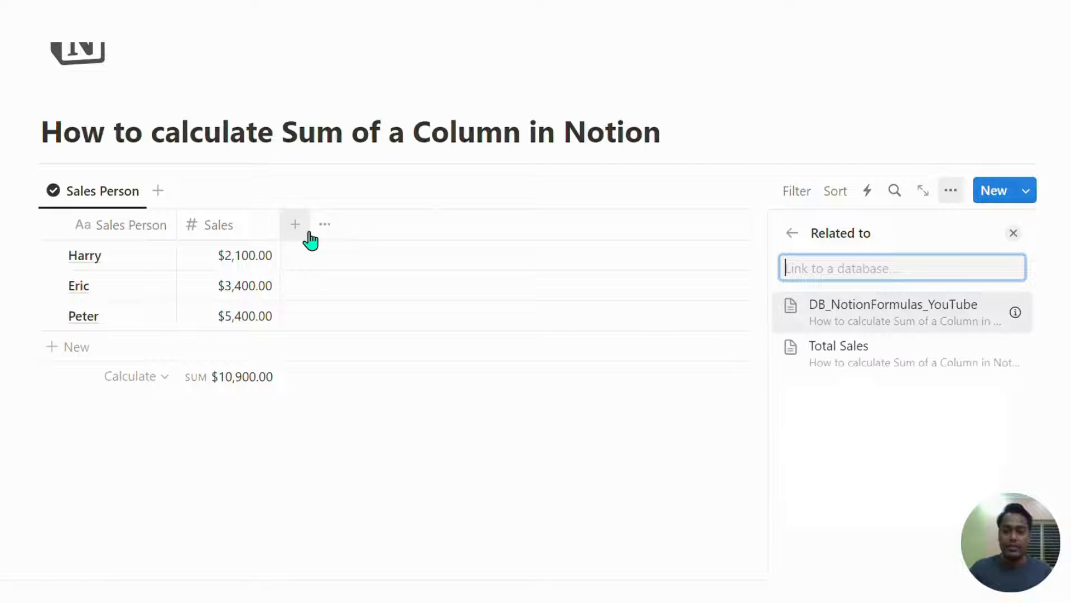
click(888, 367)
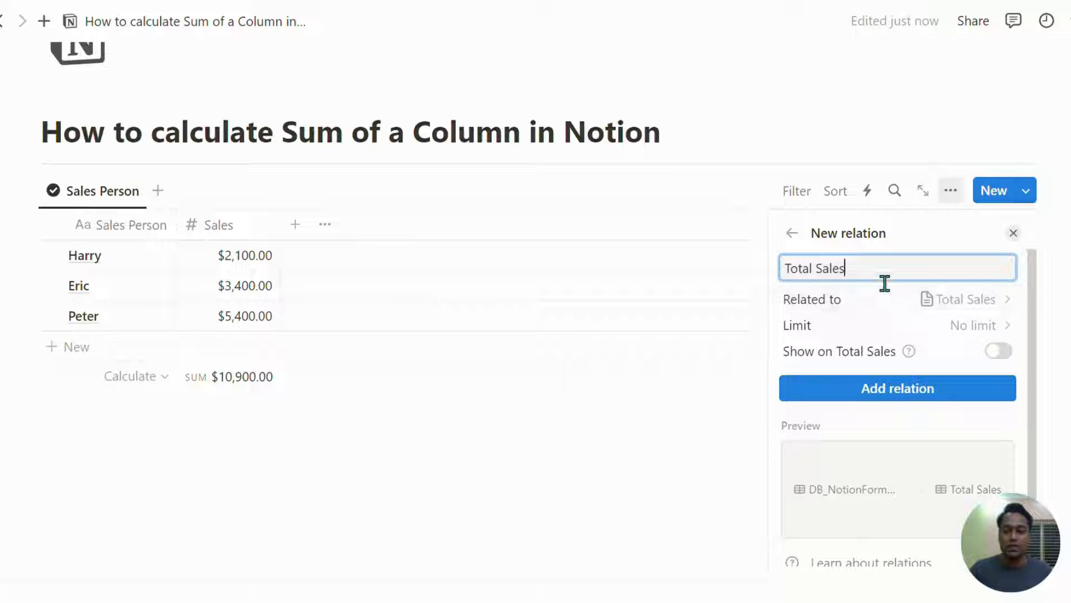
Step: Show the relation on Total Sales as well, name its related property Sales Details, and add the relation
click(1001, 351)
click(887, 418)
text(Sales Details)
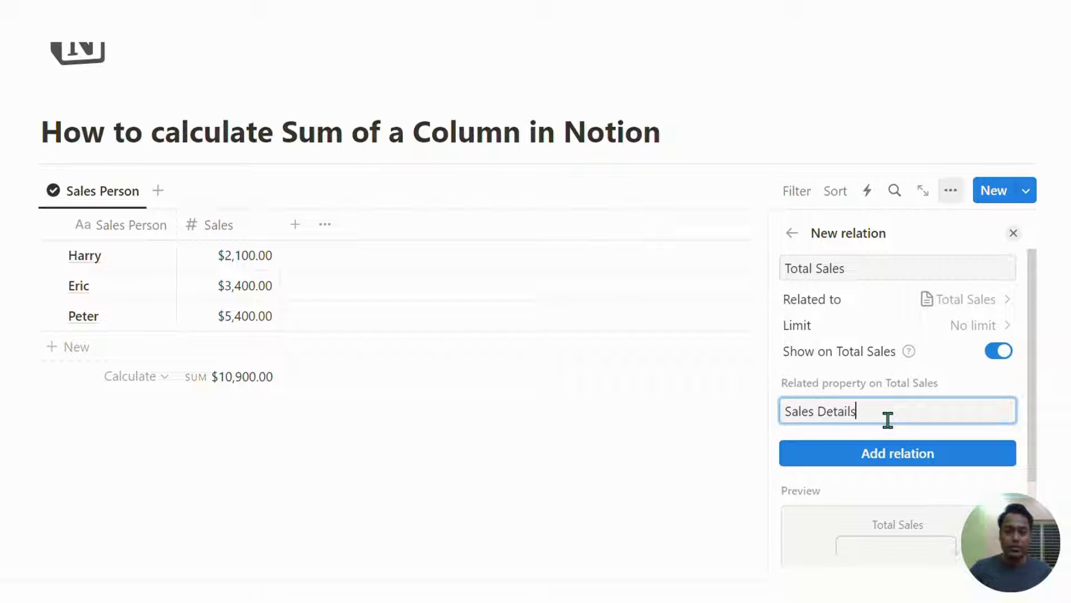
click(875, 458)
click(647, 469)
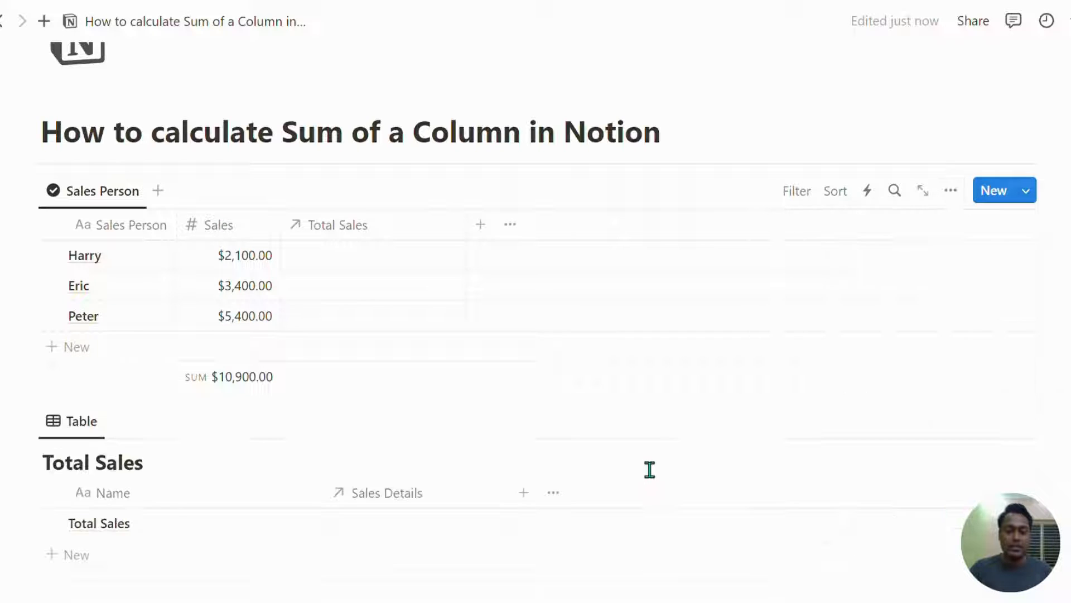
Step: Narrow the Name column of the Total Sales table
scroll(568, 468, down, 2)
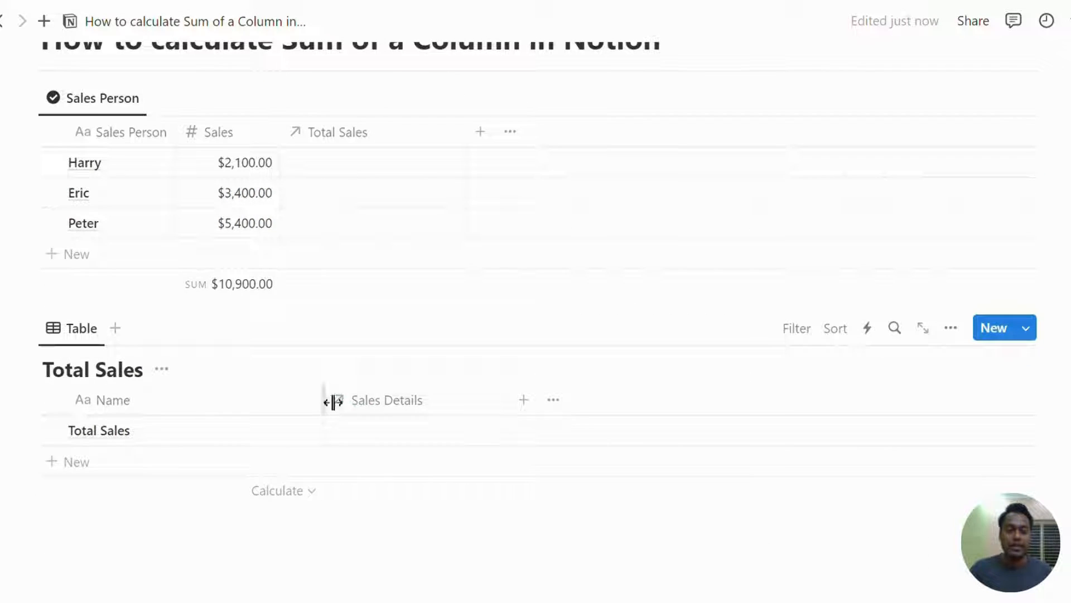
drag(326, 400, 226, 400)
scroll(160, 249, up, 2)
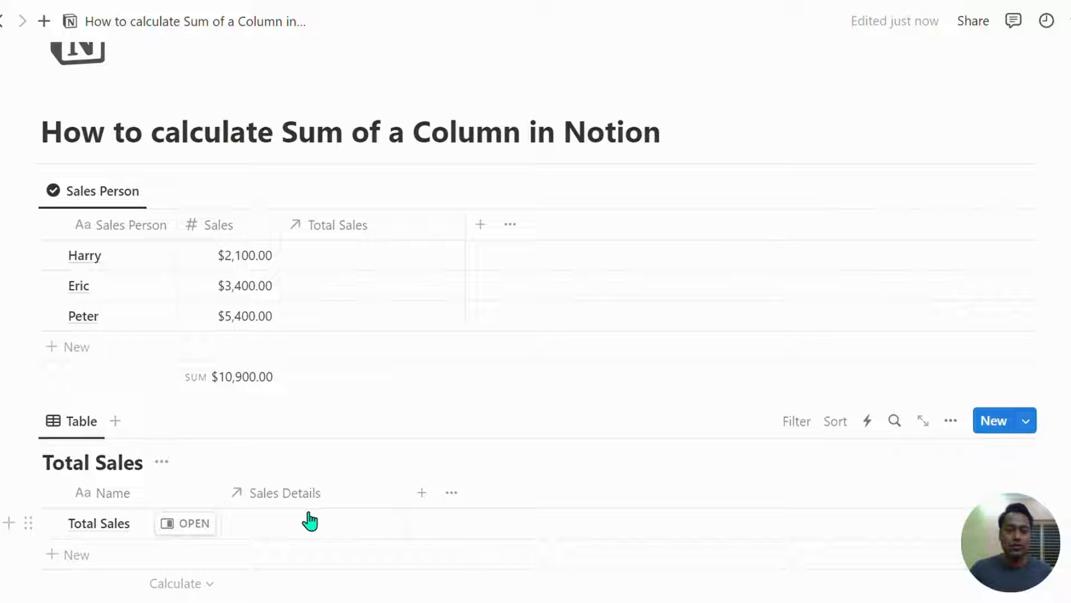
Step: Link all three salesperson rows to the Total Sales page in the Total Sales relation column
click(353, 265)
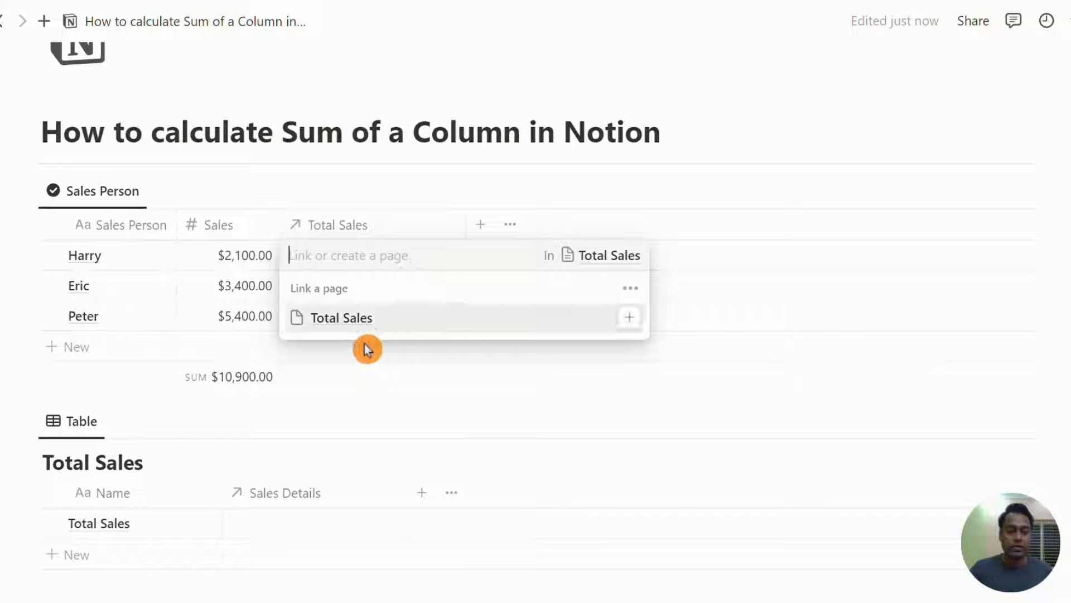
click(411, 318)
key(Escape)
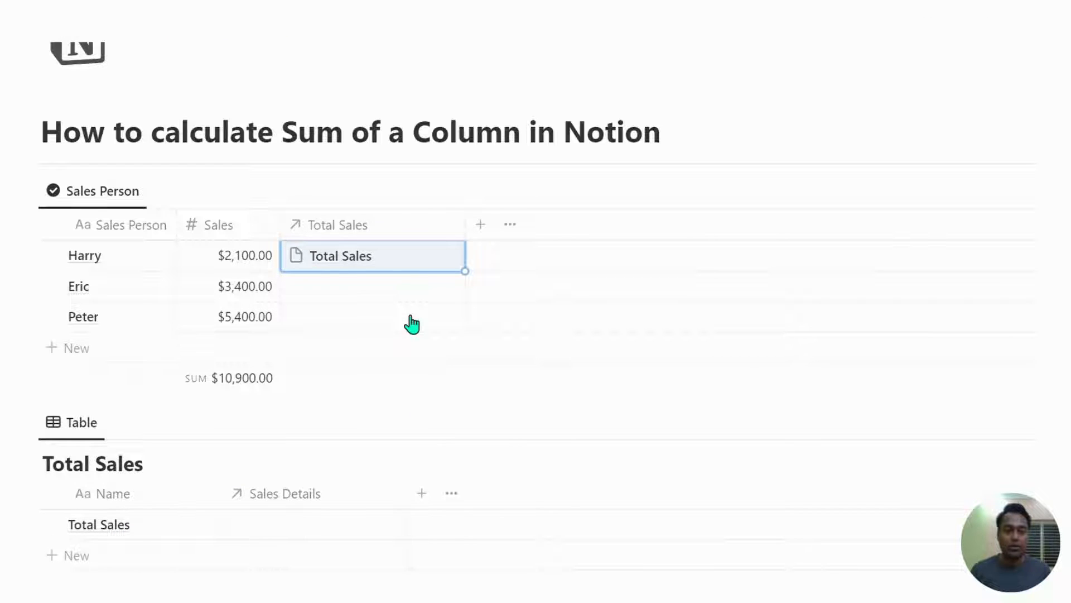
key(Down)
key(ctrl+v)
key(Down)
key(ctrl+v)
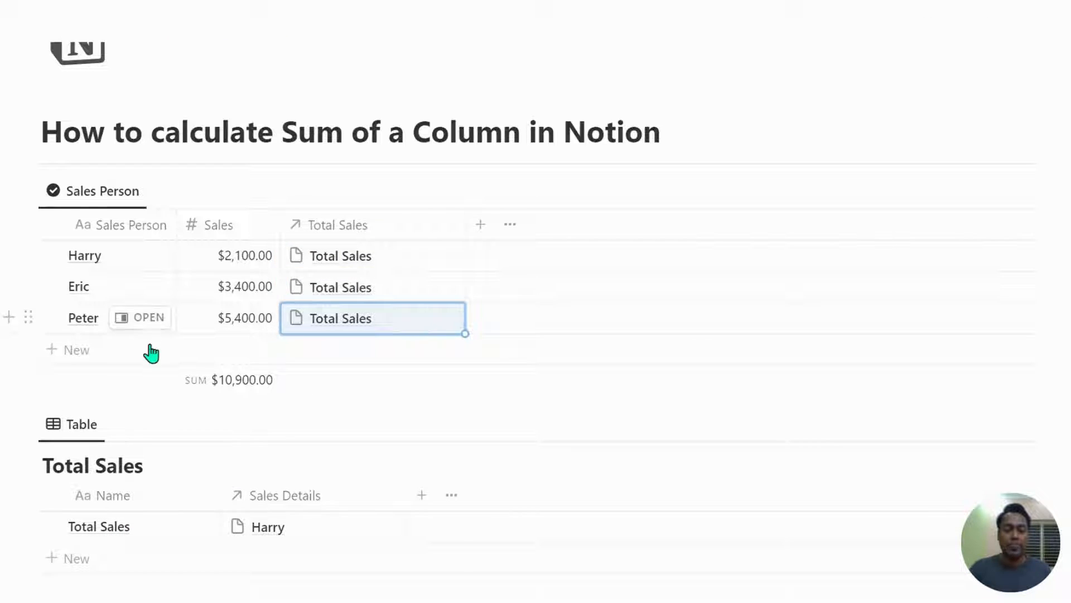
Step: Add a Rollup property to the Total Sales table and base it on the Sales Details relation
scroll(390, 375, down, 2)
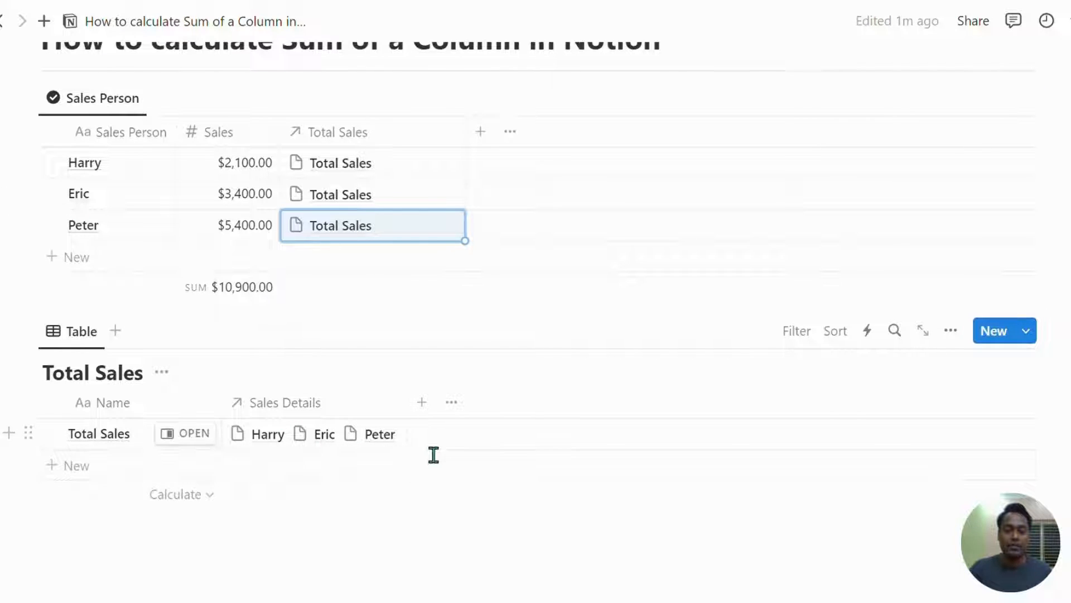
click(421, 401)
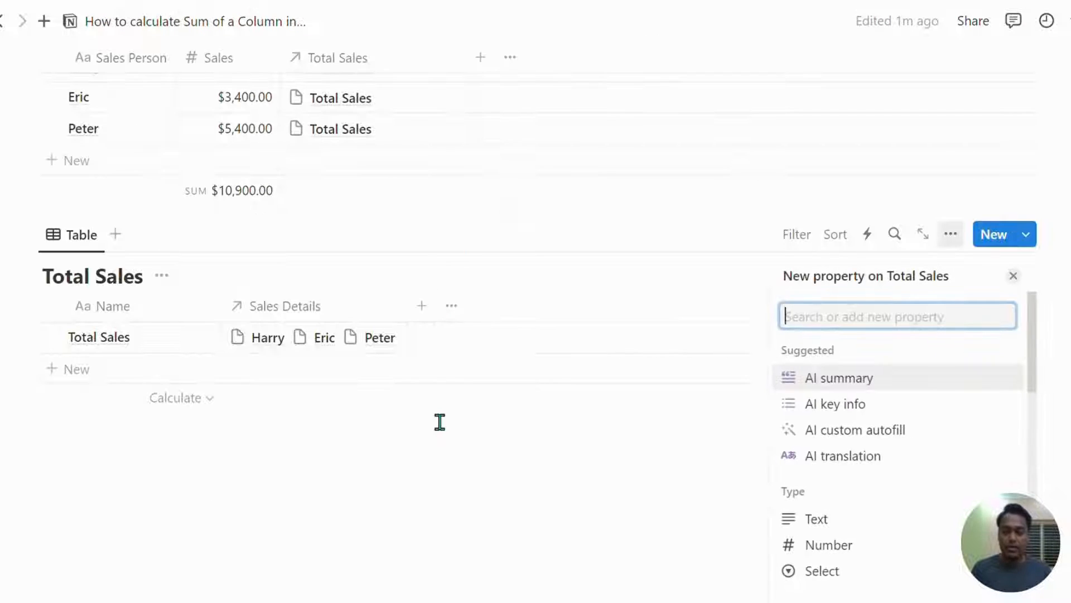
text(Roll)
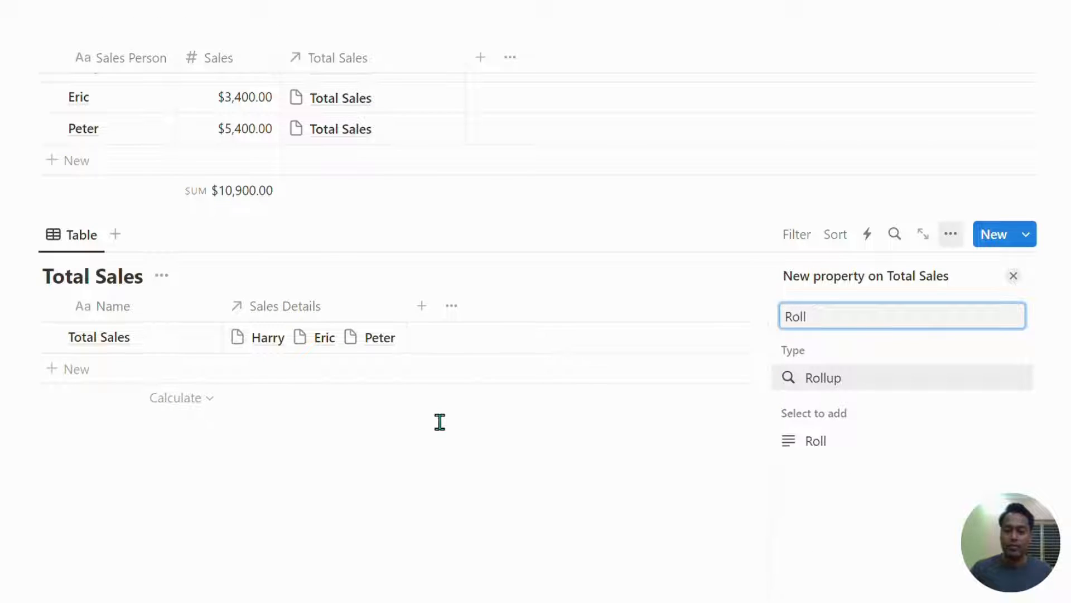
key(Return)
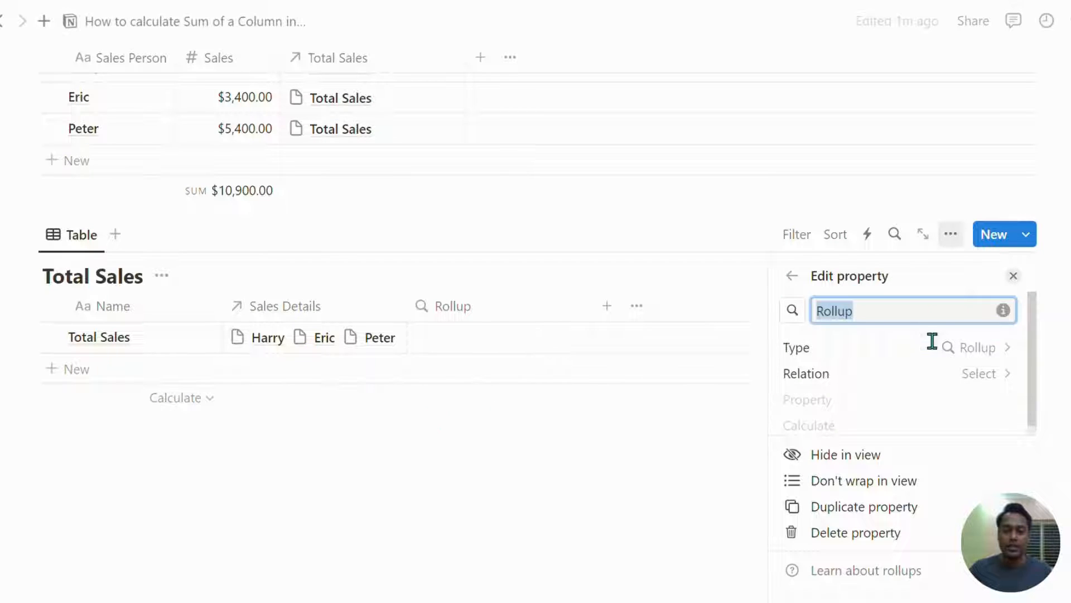
click(894, 375)
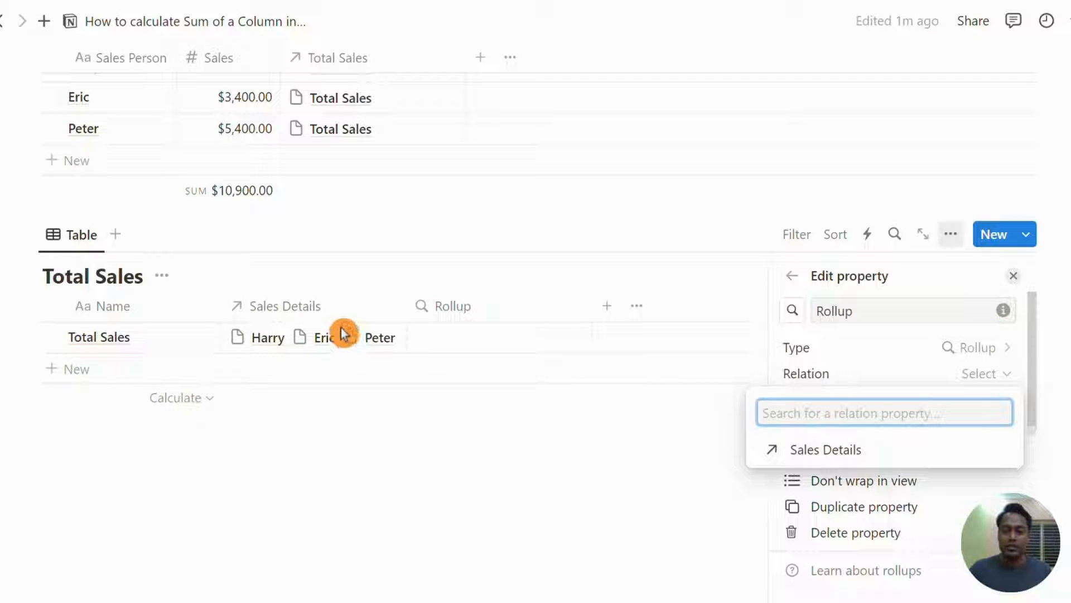
click(861, 459)
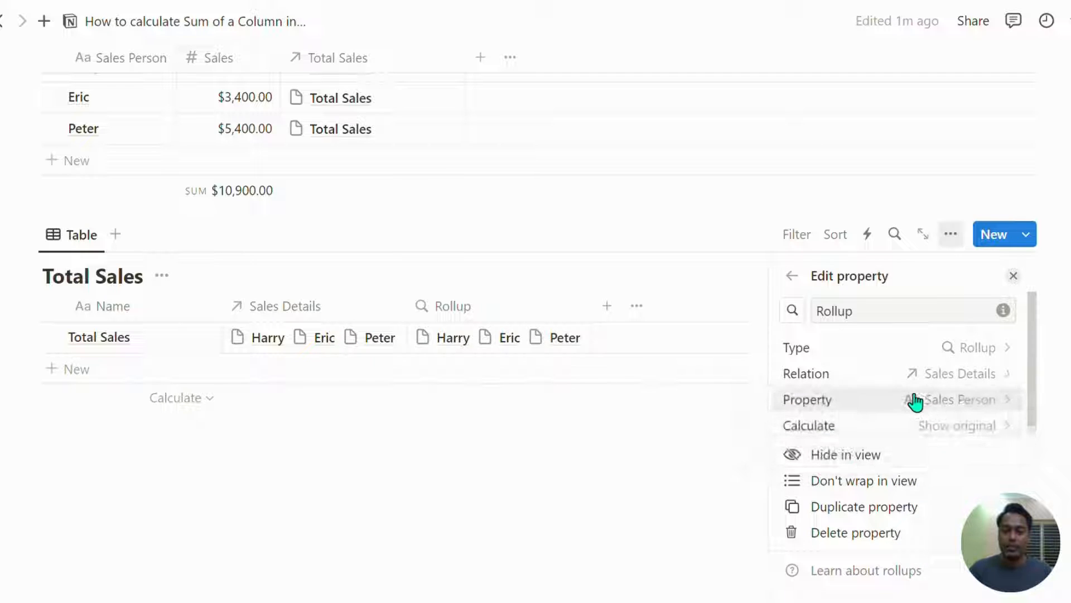
Step: Set the new rollup in the Total Sales table to show the Sales property
click(890, 412)
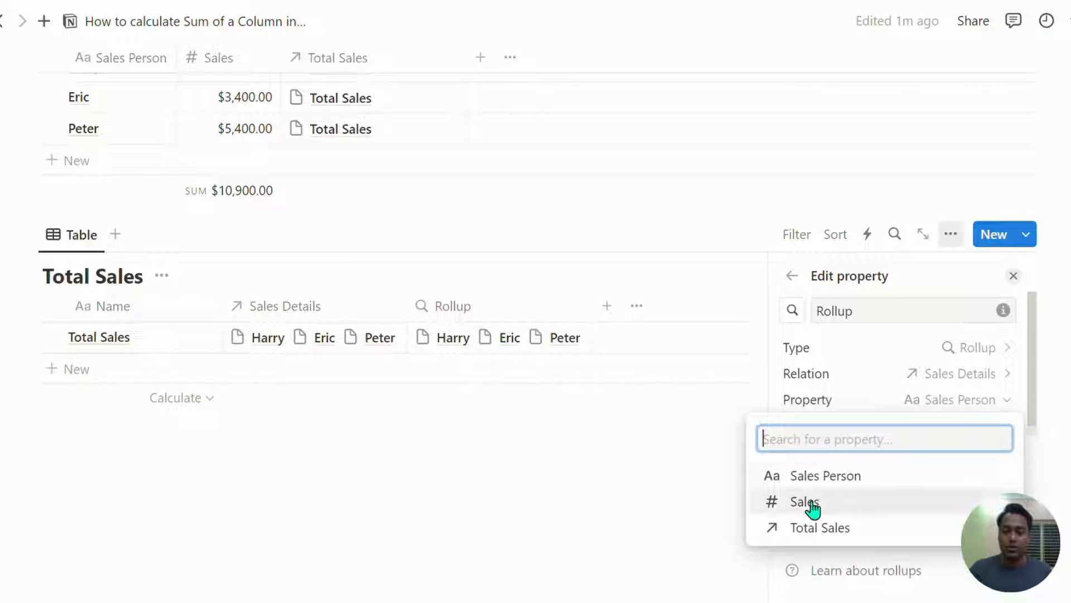
click(812, 505)
click(870, 427)
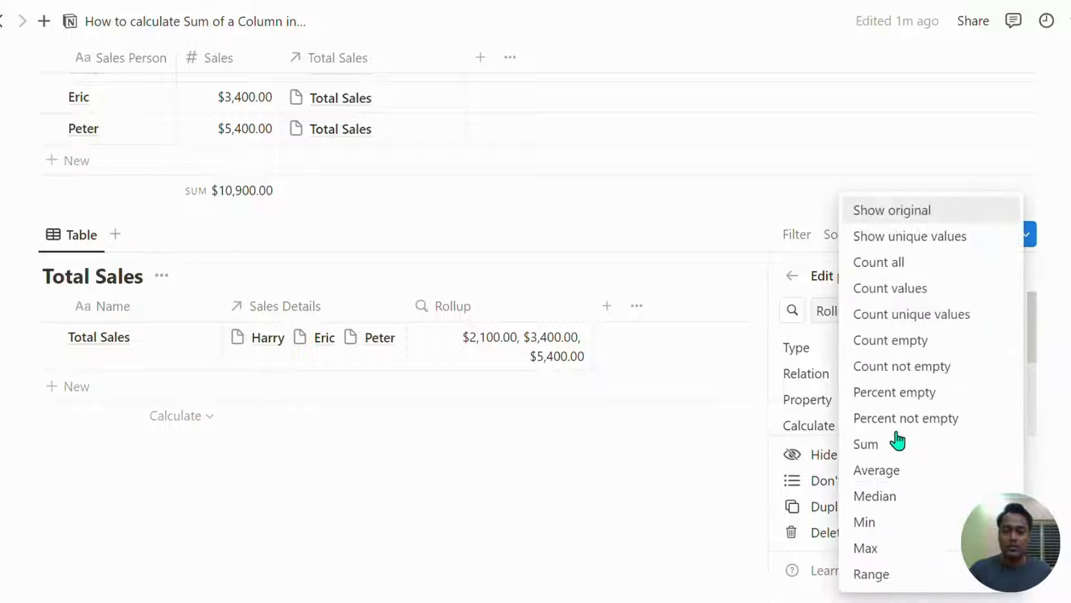
key(Escape)
click(1013, 275)
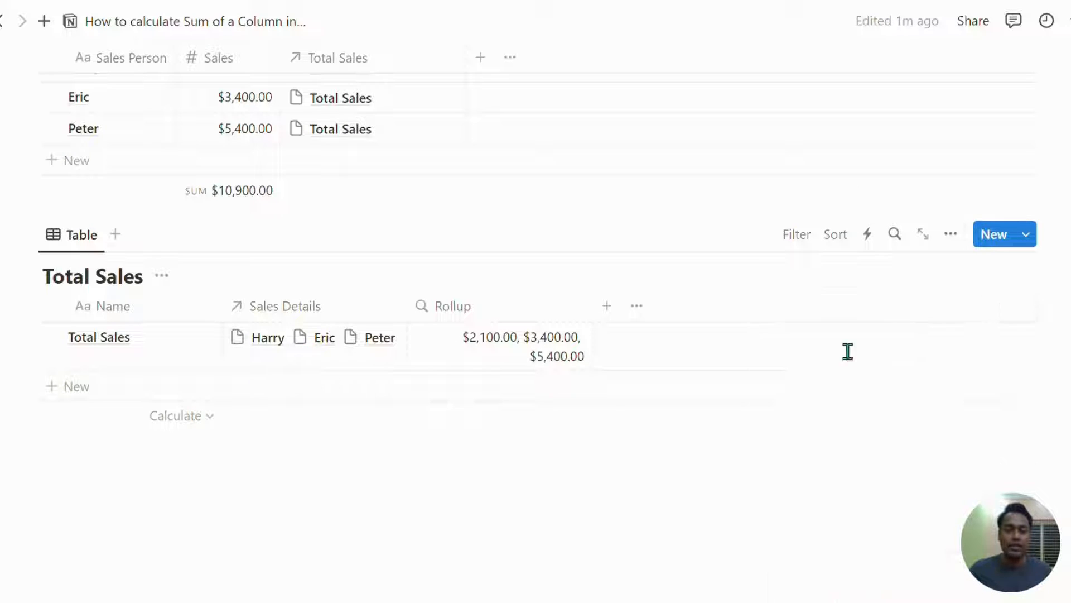
scroll(430, 471, up, 3)
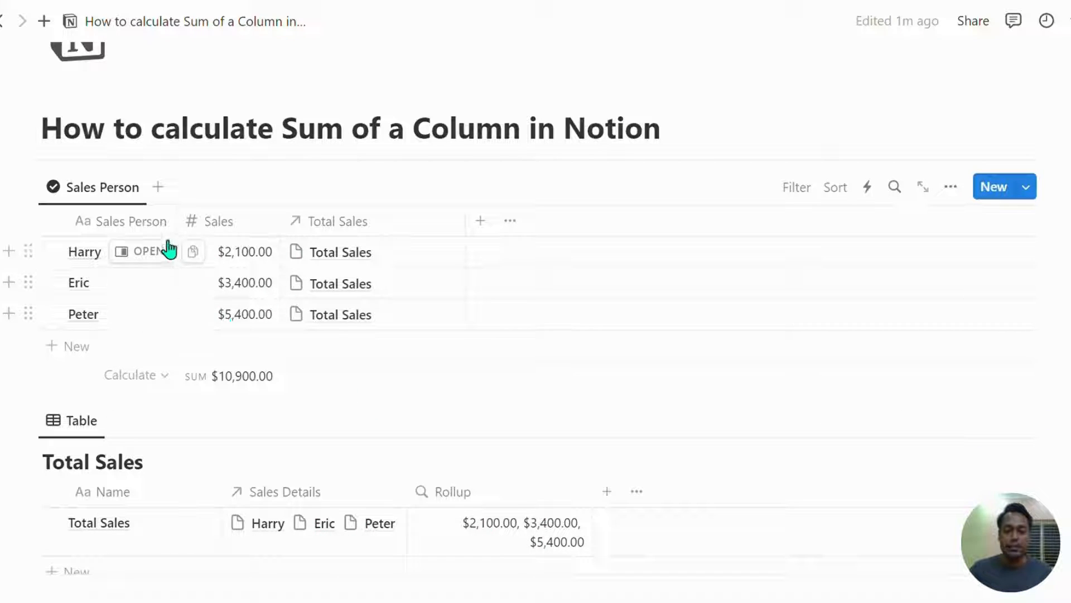
scroll(574, 417, down, 3)
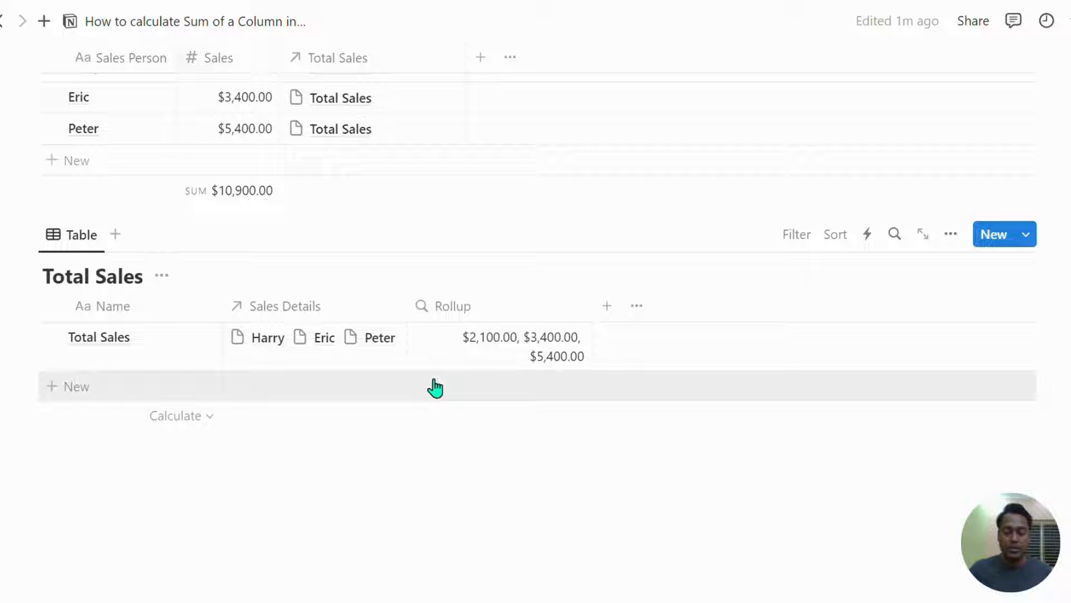
Step: Set the calculation of the Total Sales table's rollup to Sum
click(467, 357)
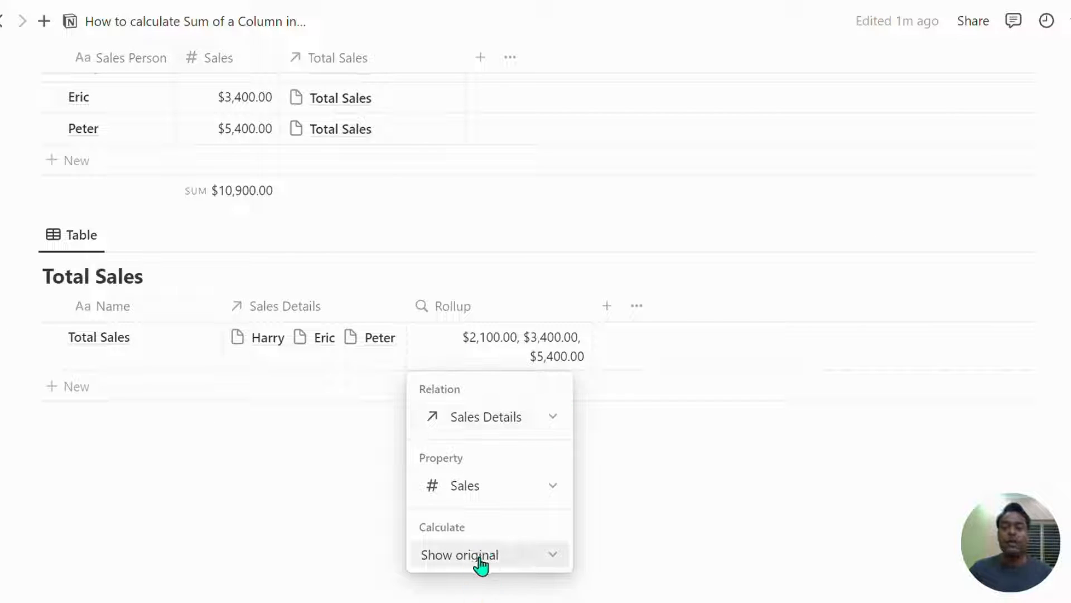
click(665, 366)
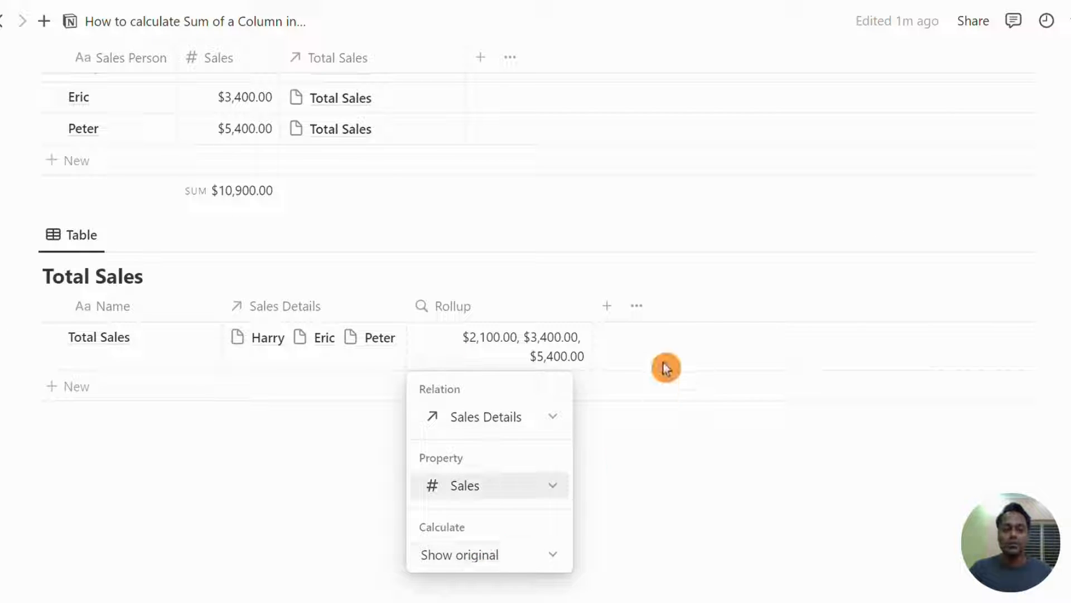
click(509, 354)
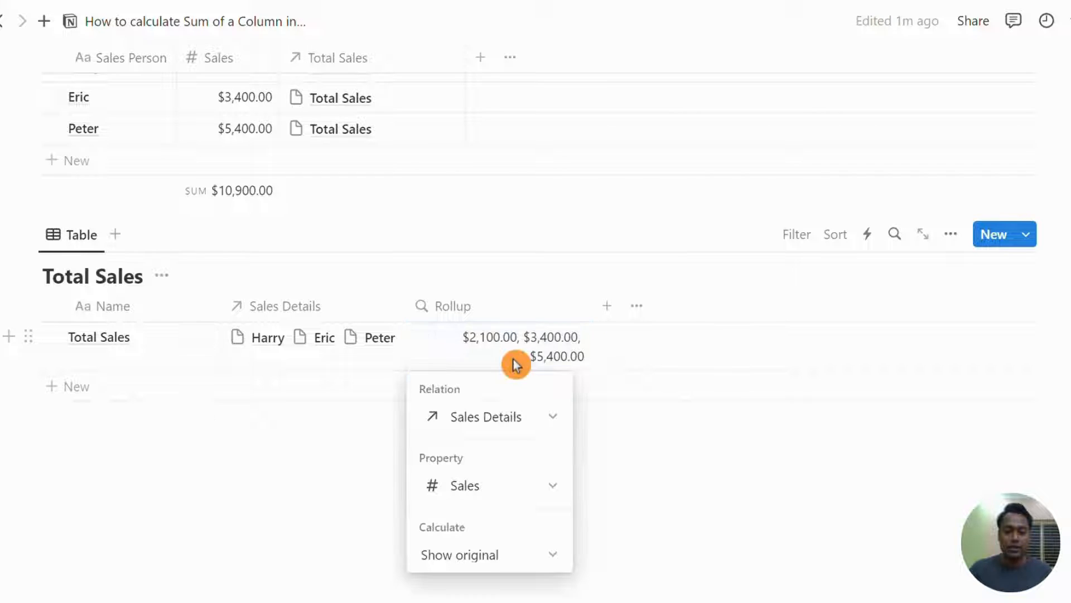
click(498, 563)
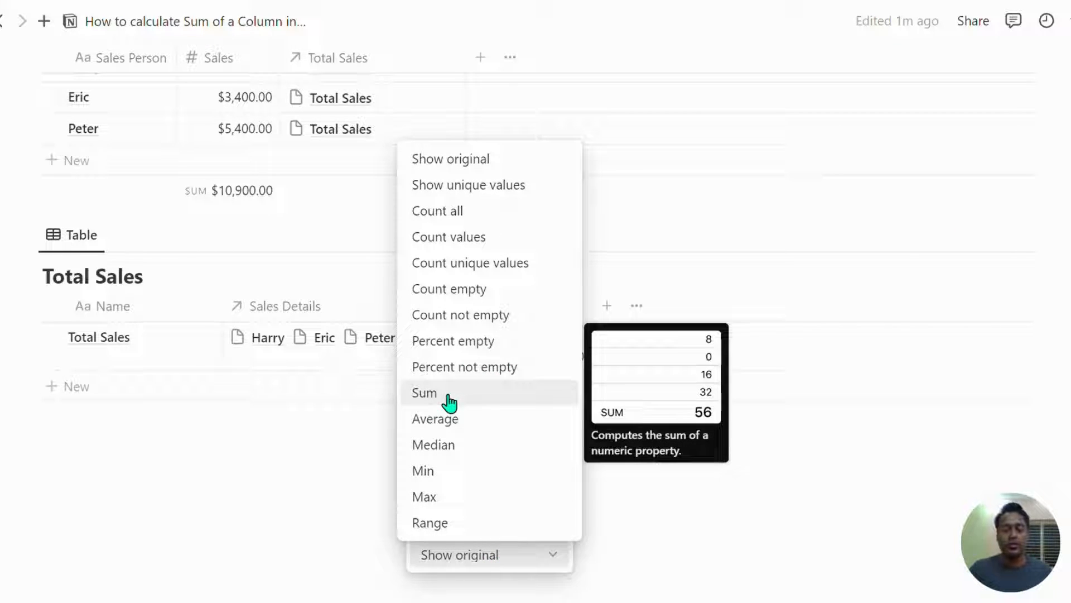
click(449, 402)
click(484, 392)
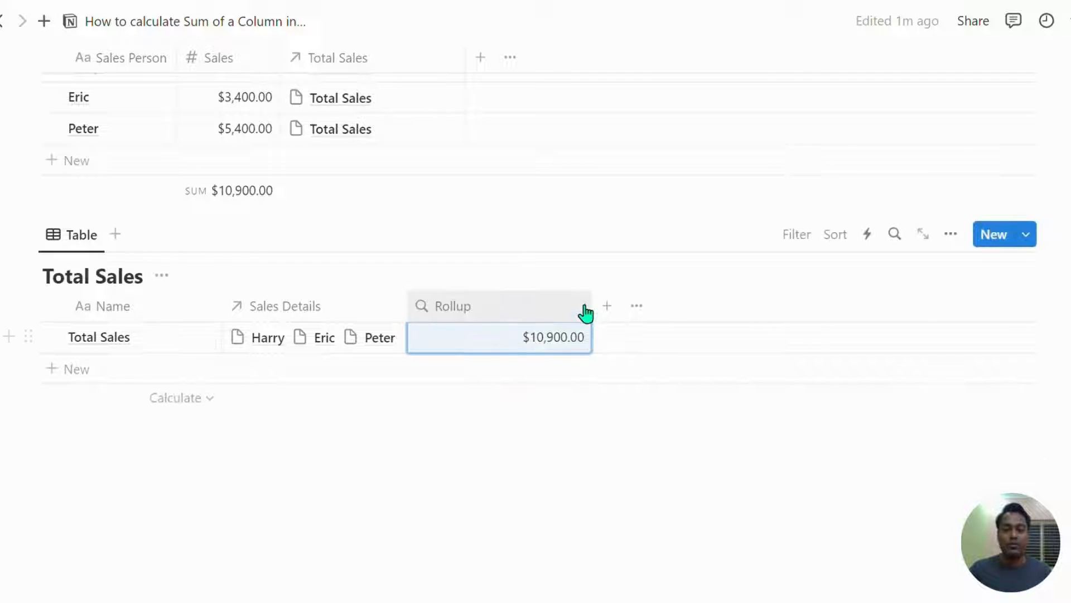
Step: Rename the rollup column in the Total Sales table as Total Sales (Rollup) and adjust its width to fit the title
drag(591, 306, 517, 325)
scroll(258, 199, up, 2)
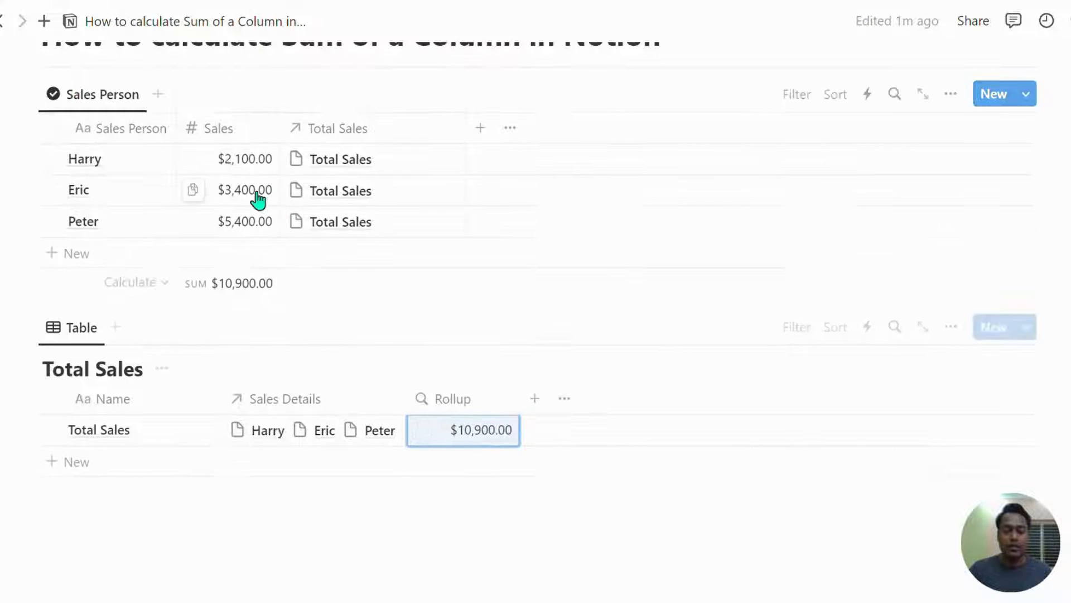
click(497, 406)
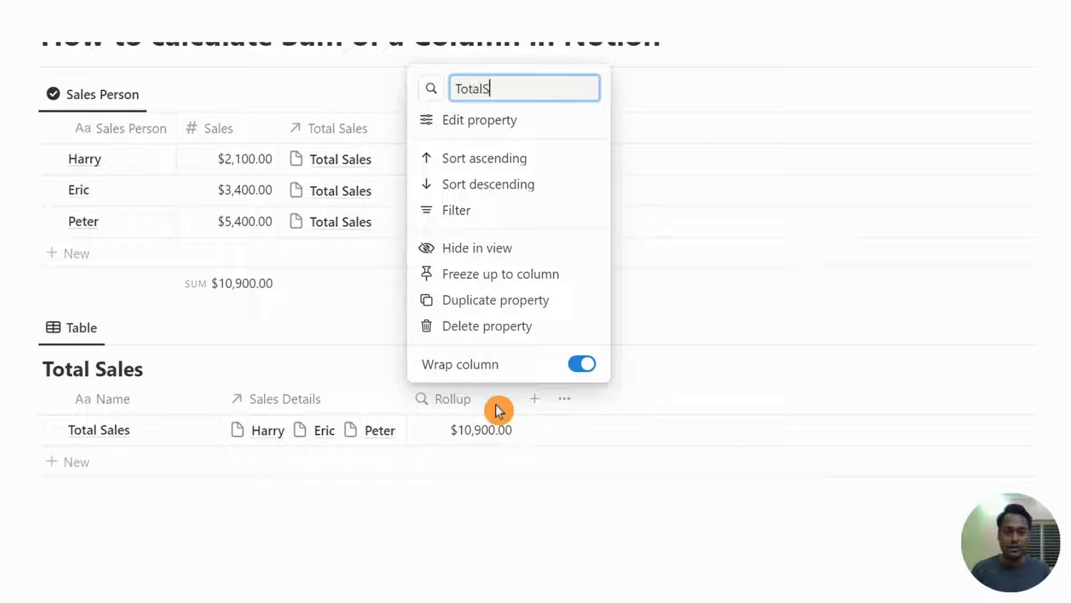
text(Total Sales ()
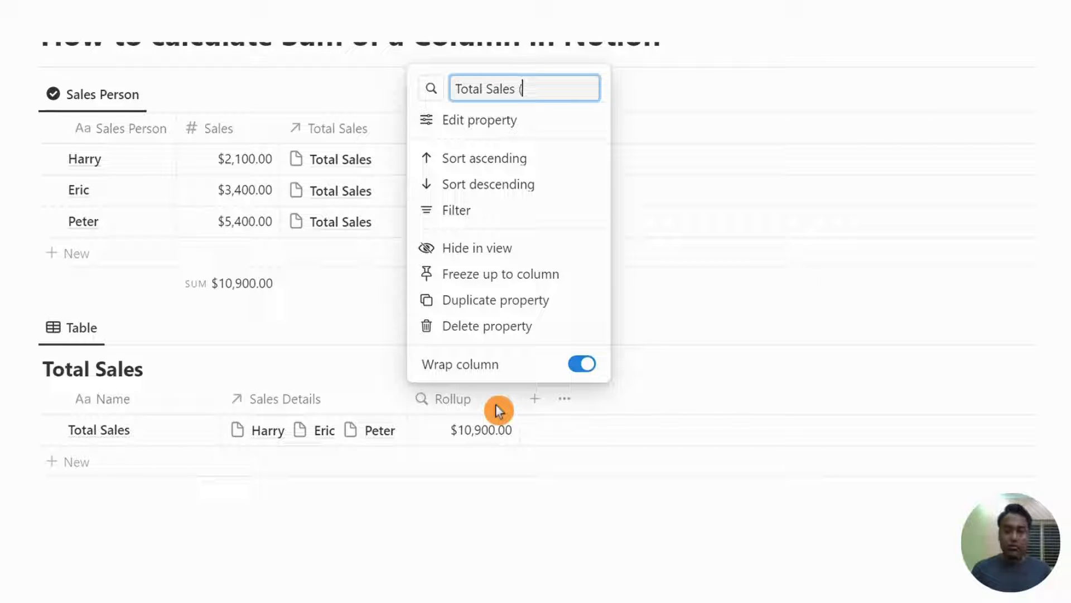
text(Rollup))
key(Return)
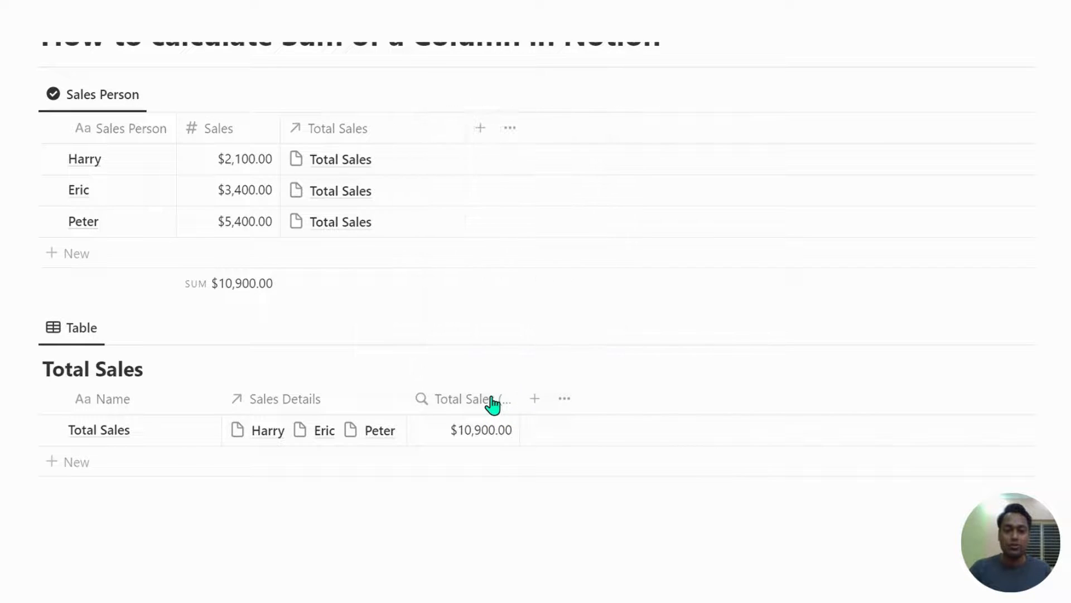
drag(521, 401, 558, 402)
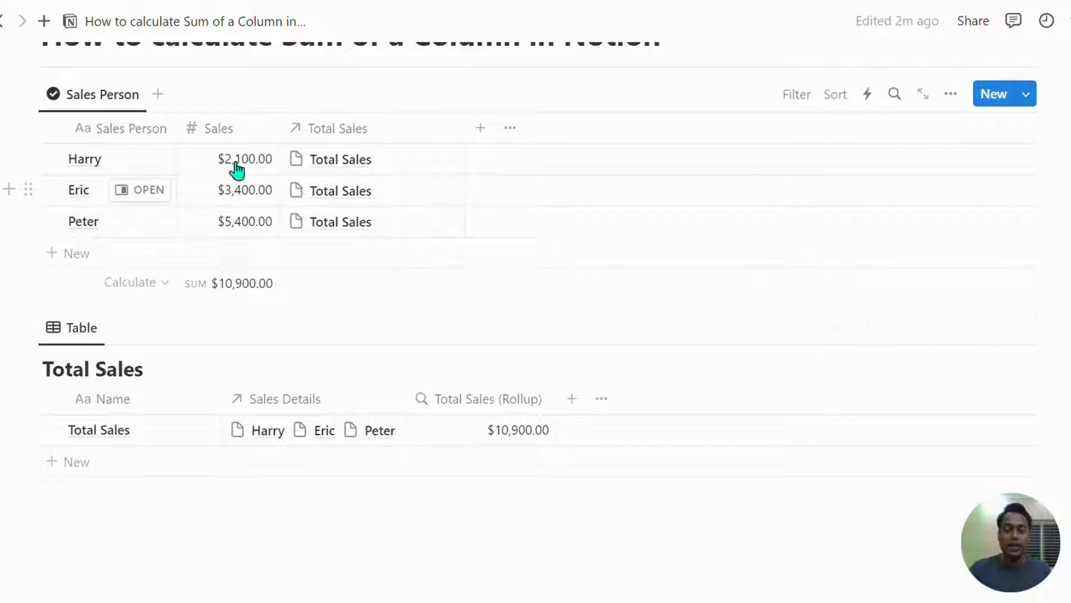
Step: Add a Rollup property to the Sales Person table
click(486, 139)
text(Roll)
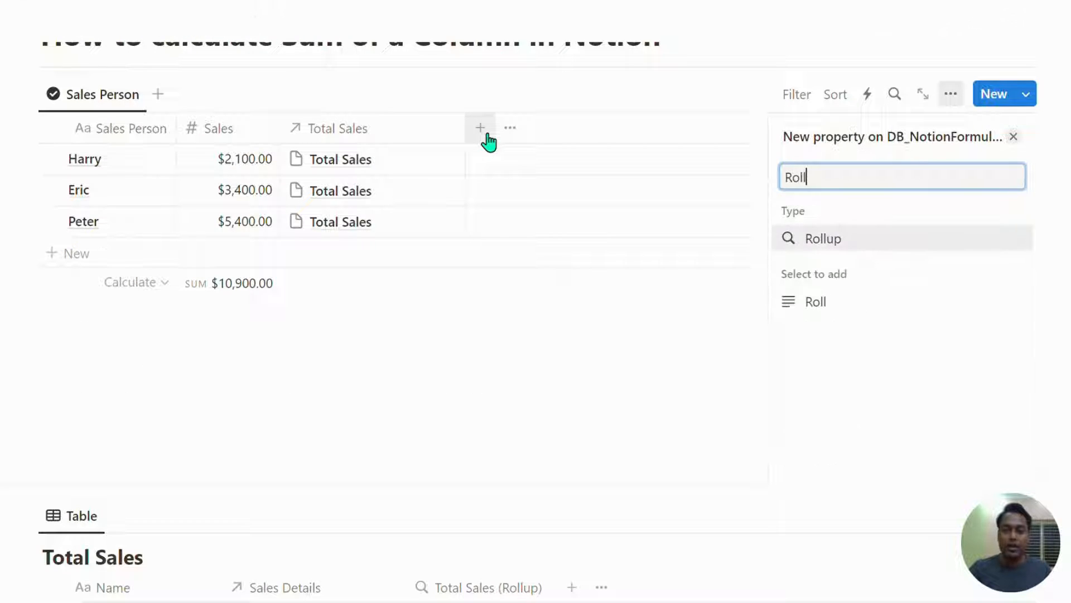
key(Return)
key(Escape)
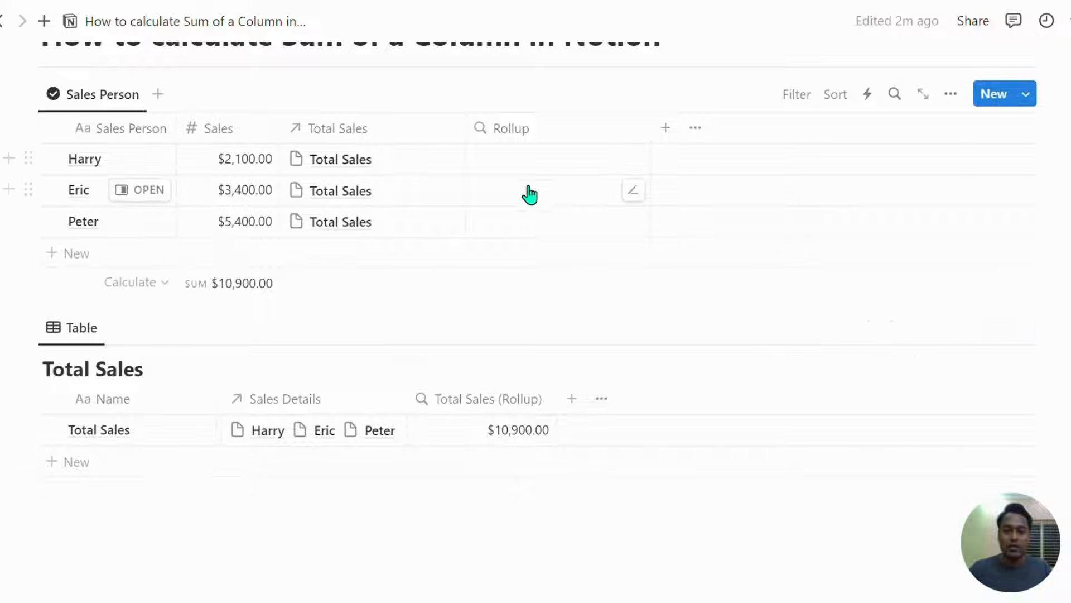
Step: Base the Sales Person table's rollup on the Total Sales relation and check which related properties it can display
click(527, 168)
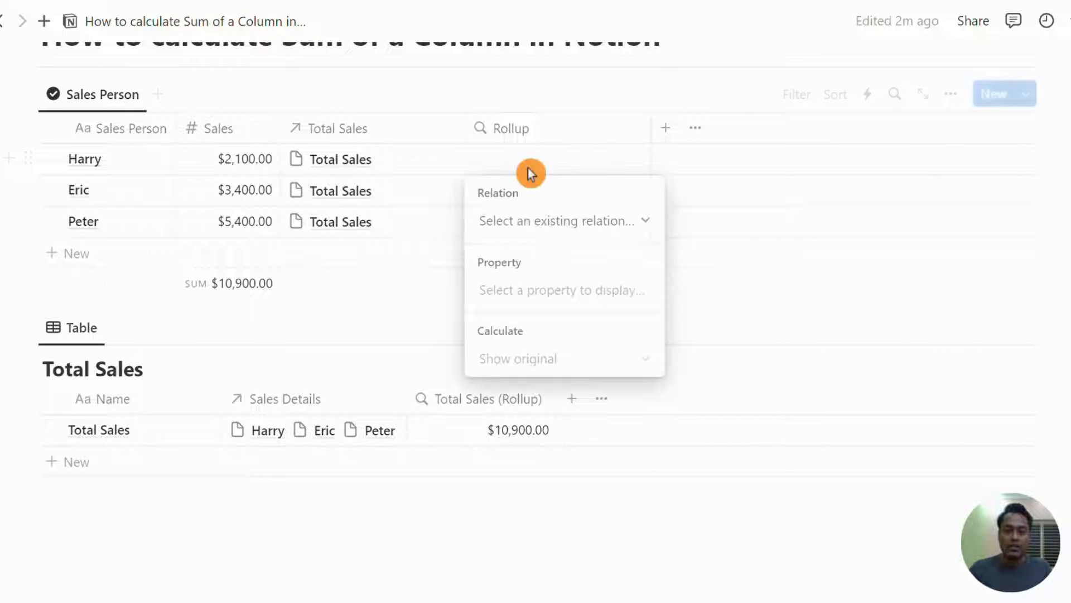
click(591, 222)
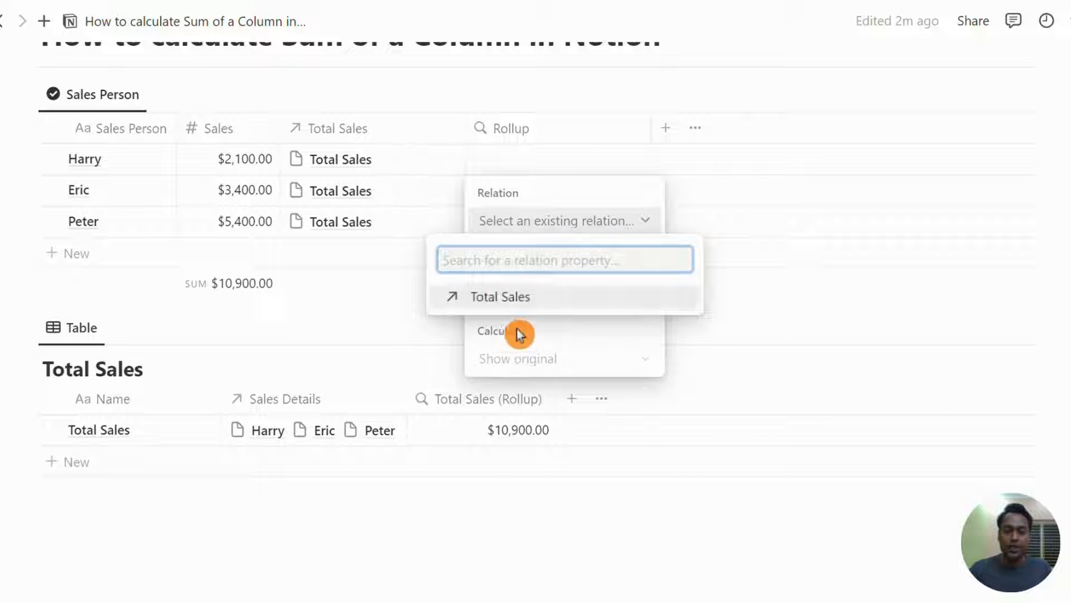
click(511, 297)
click(530, 298)
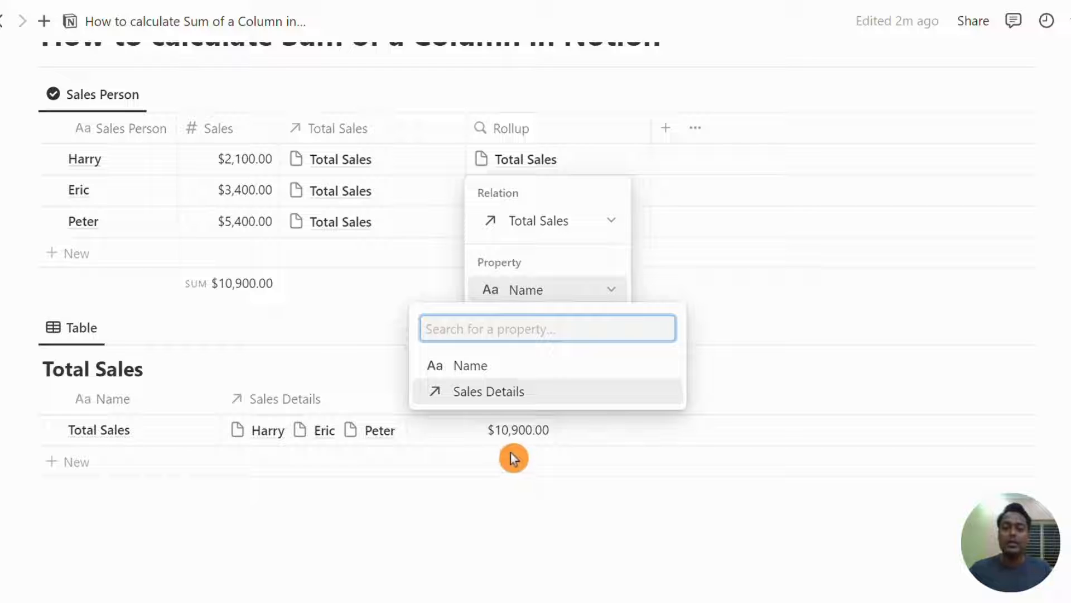
click(502, 393)
key(Escape)
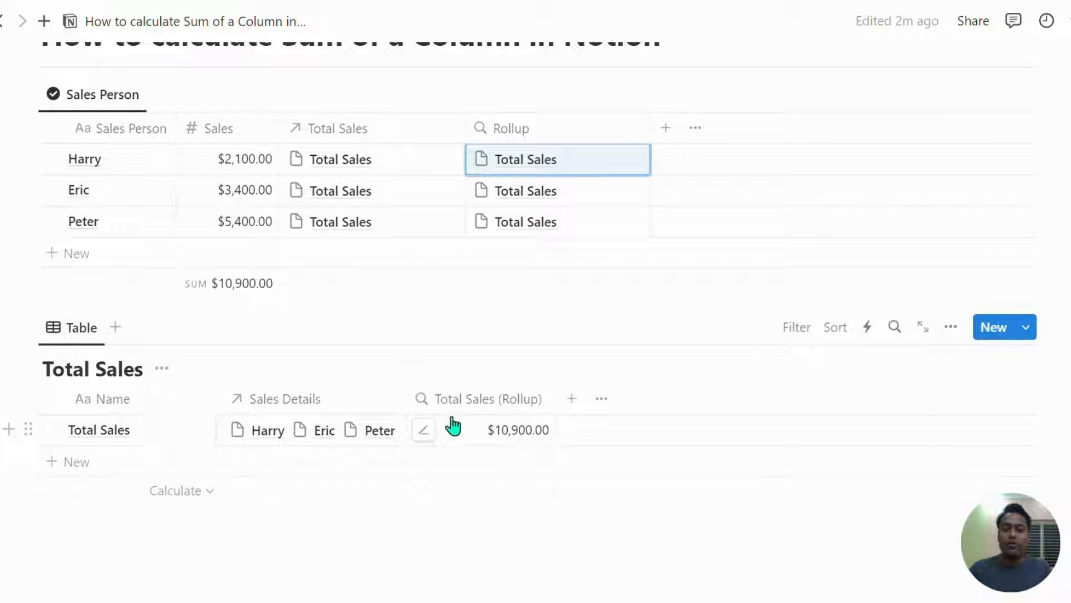
Step: Add a Formula property named Total Sales to the Total Sales table
click(572, 409)
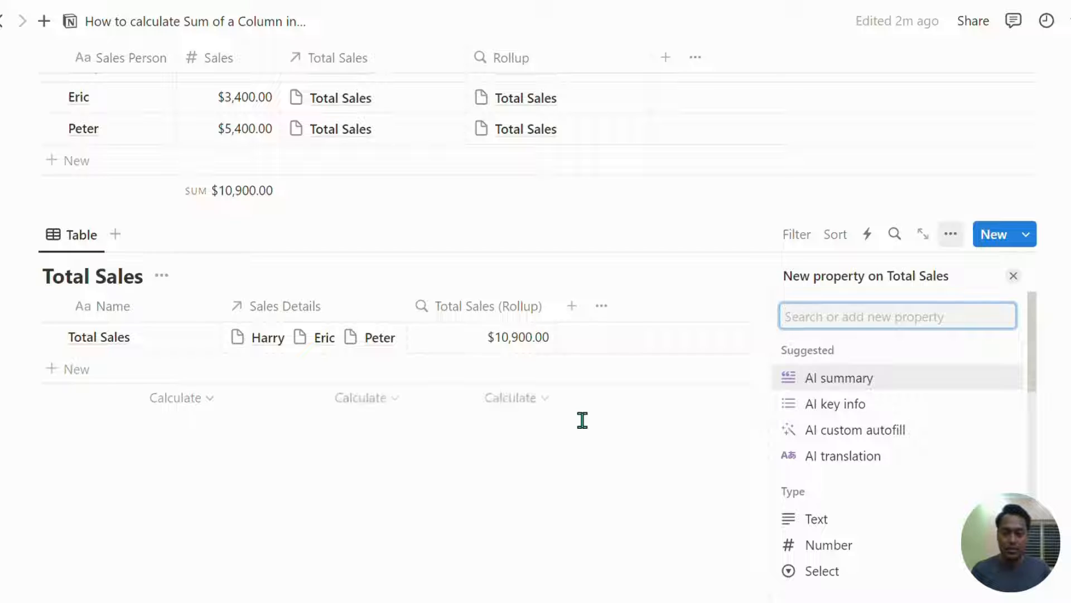
text(Total Sale)
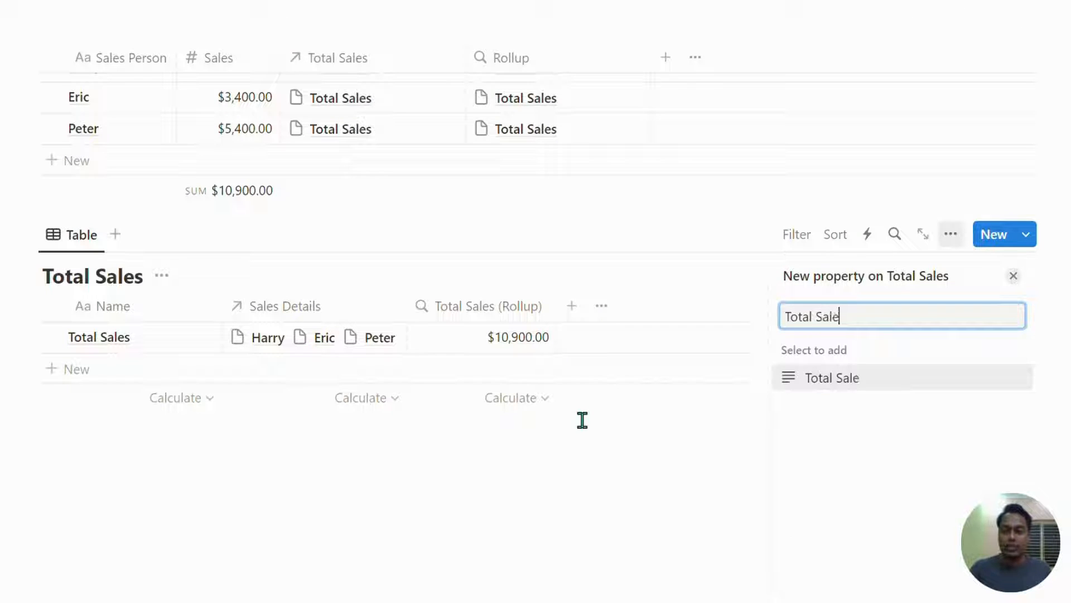
text(s)
key(Return)
click(826, 344)
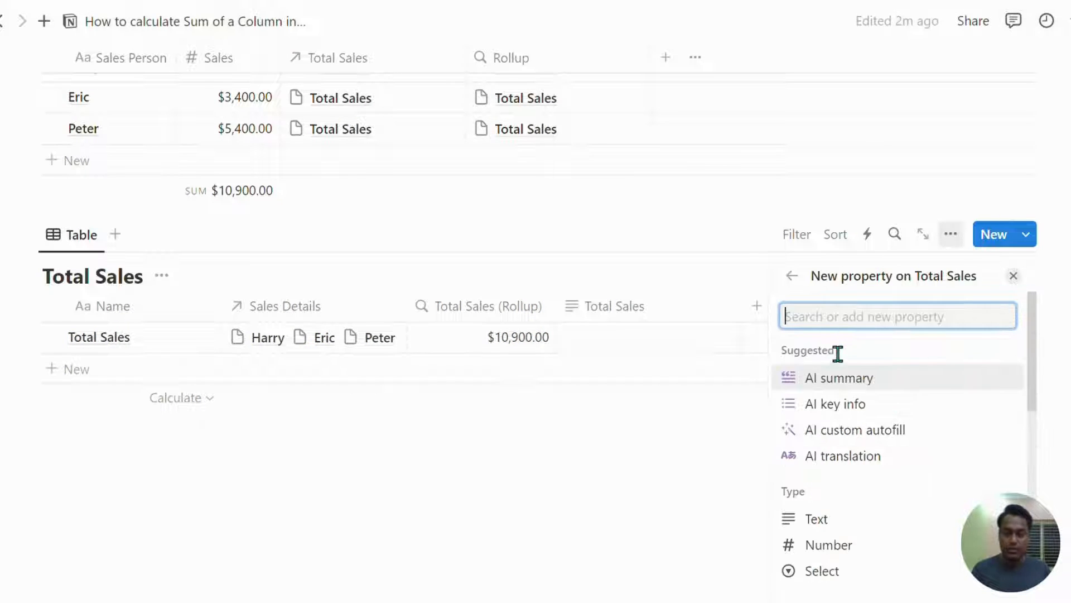
text(For)
key(Return)
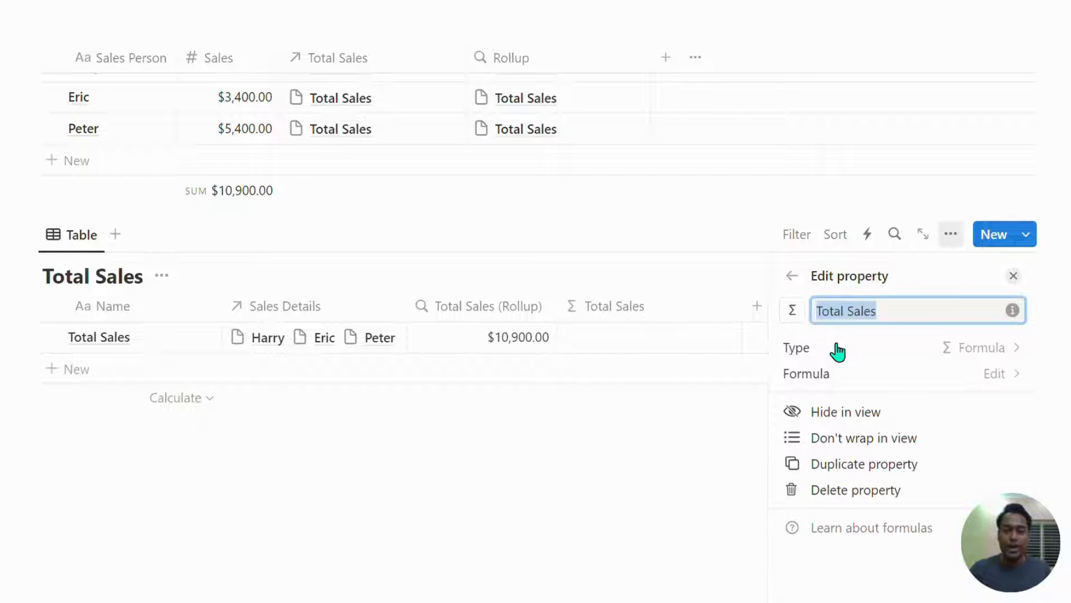
Step: Set the Total Sales formula to return the Total Sales (Rollup) property
click(699, 350)
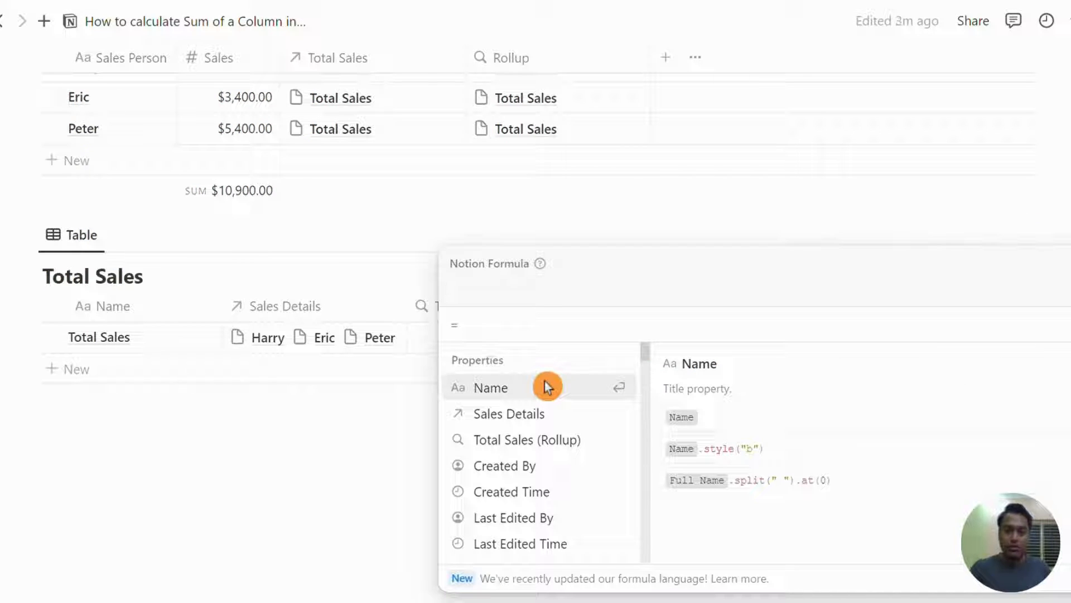
text(Tot)
text(al)
click(541, 391)
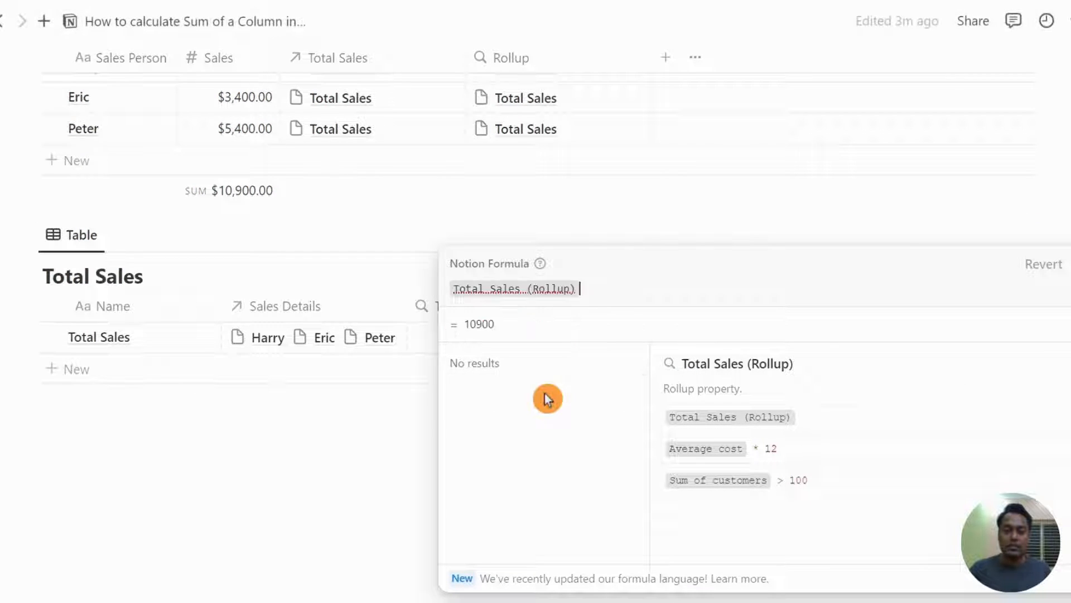
key(Escape)
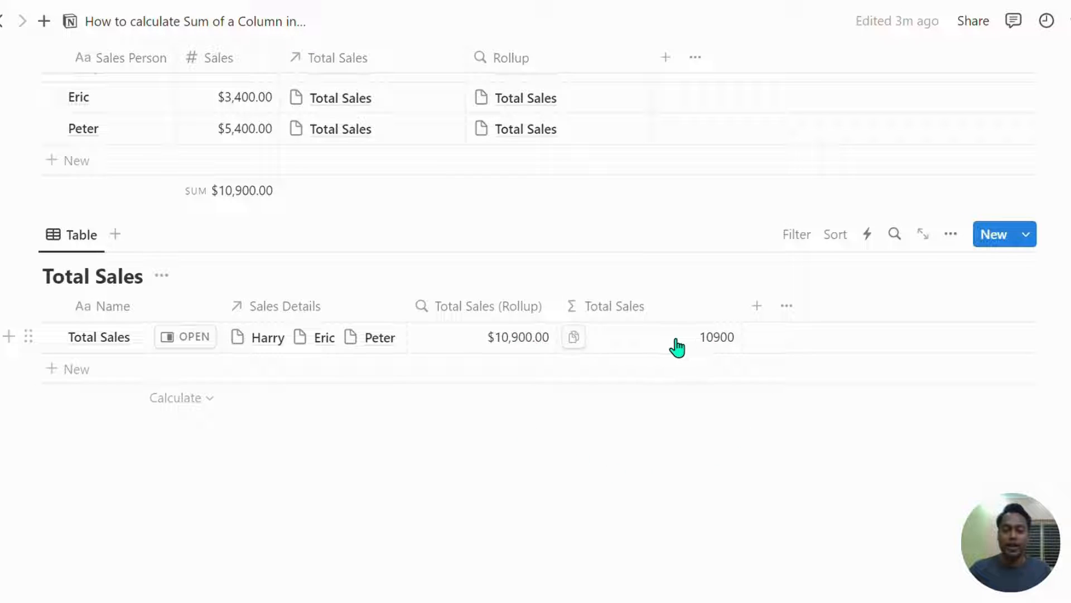
Step: Set the number format of the Total Sales formula property to US Dollar and narrow its column
click(673, 306)
click(674, 332)
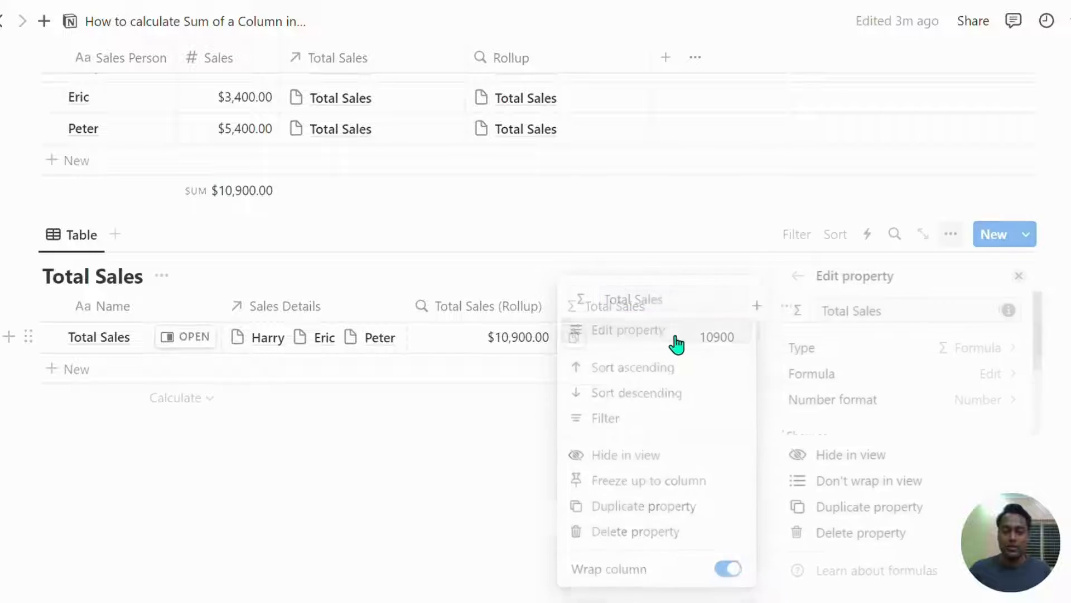
click(880, 401)
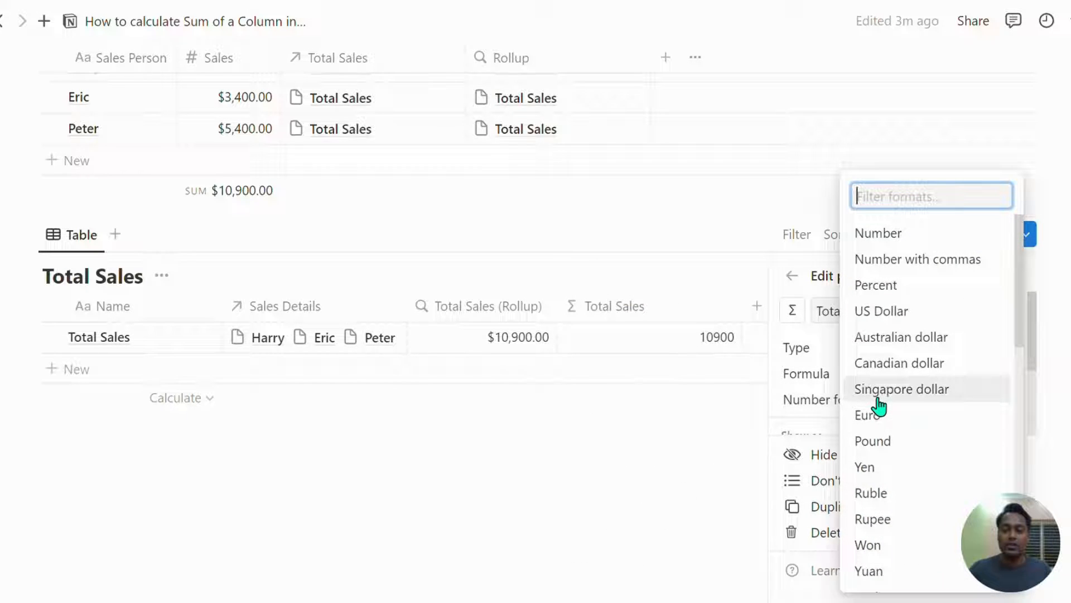
click(898, 322)
click(734, 312)
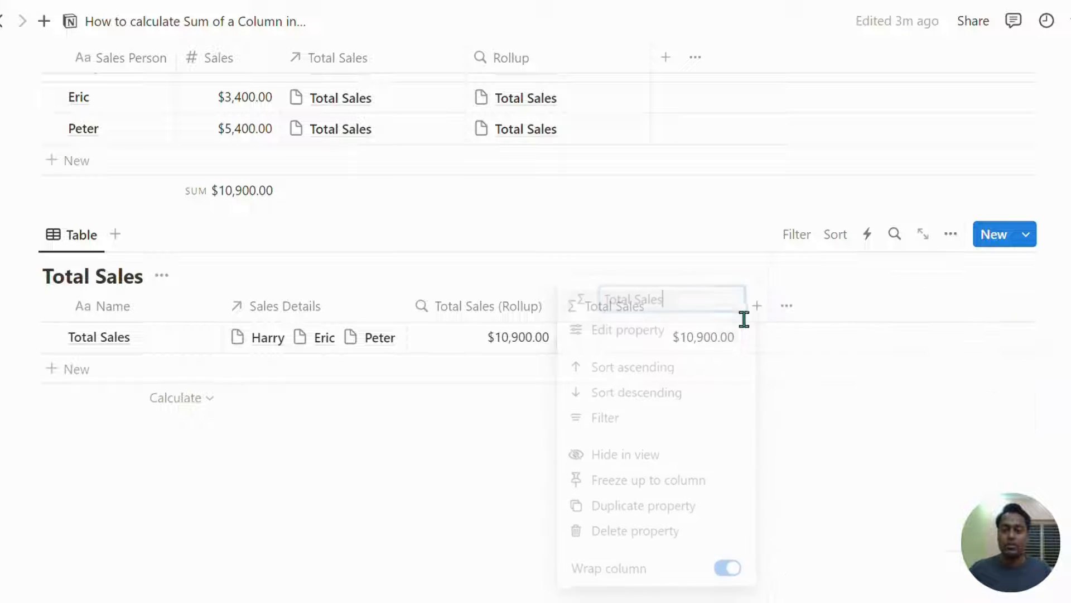
click(865, 322)
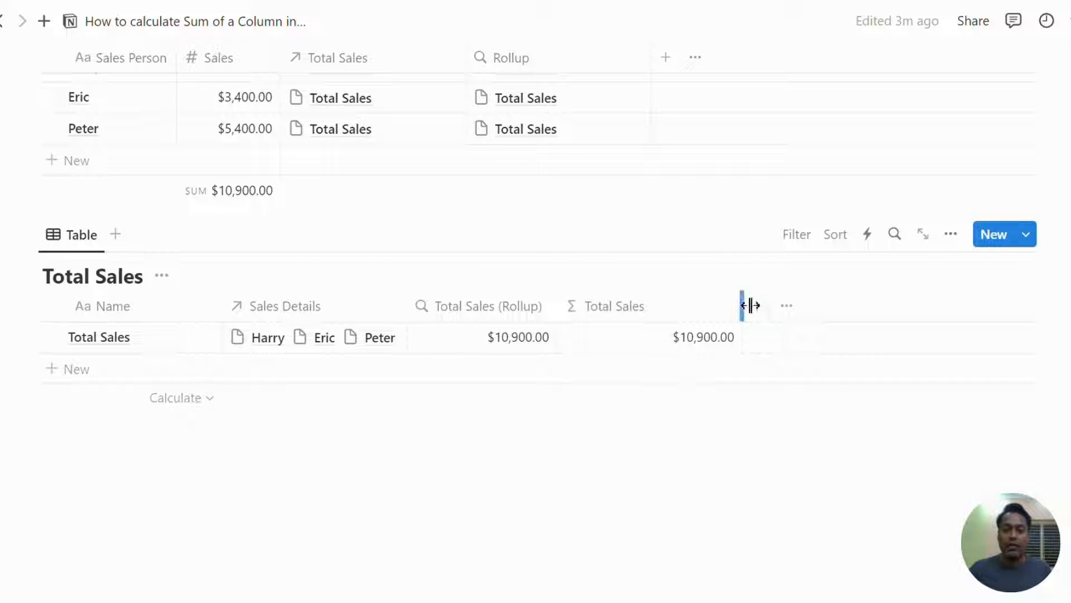
Step: Set the Sales Person table's rollup to calculate the Sum of the related Total Sales property, and narrow the Rollup column
scroll(688, 300, up, 3)
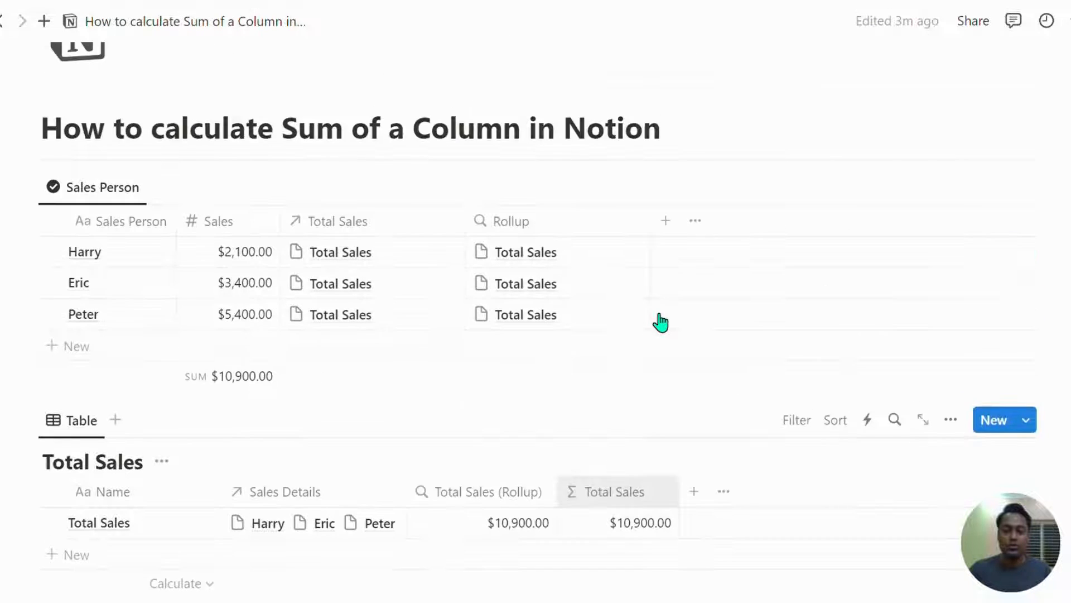
click(541, 258)
click(453, 28)
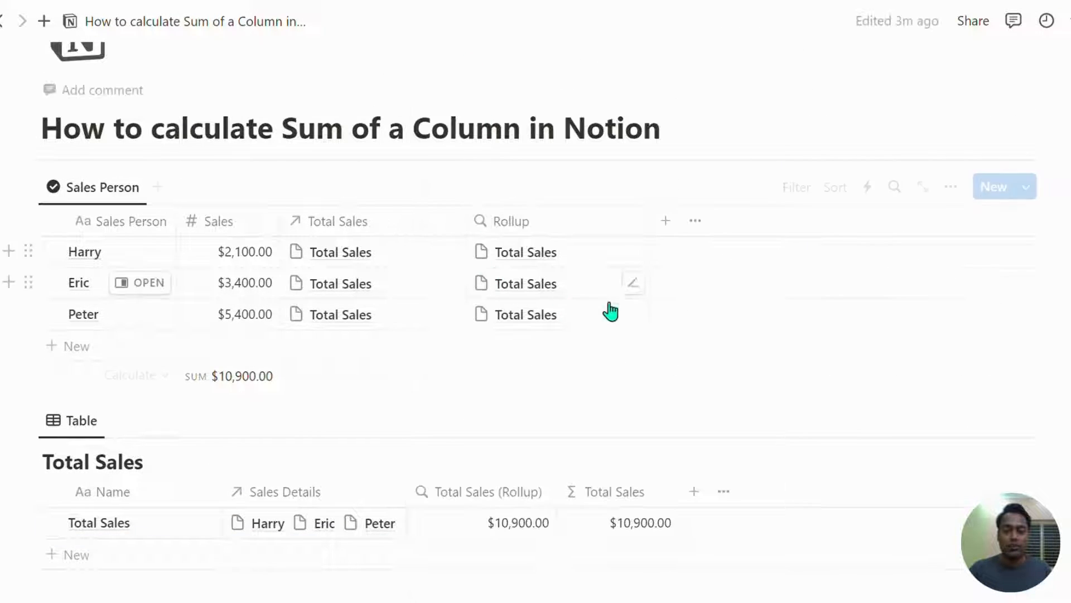
click(626, 255)
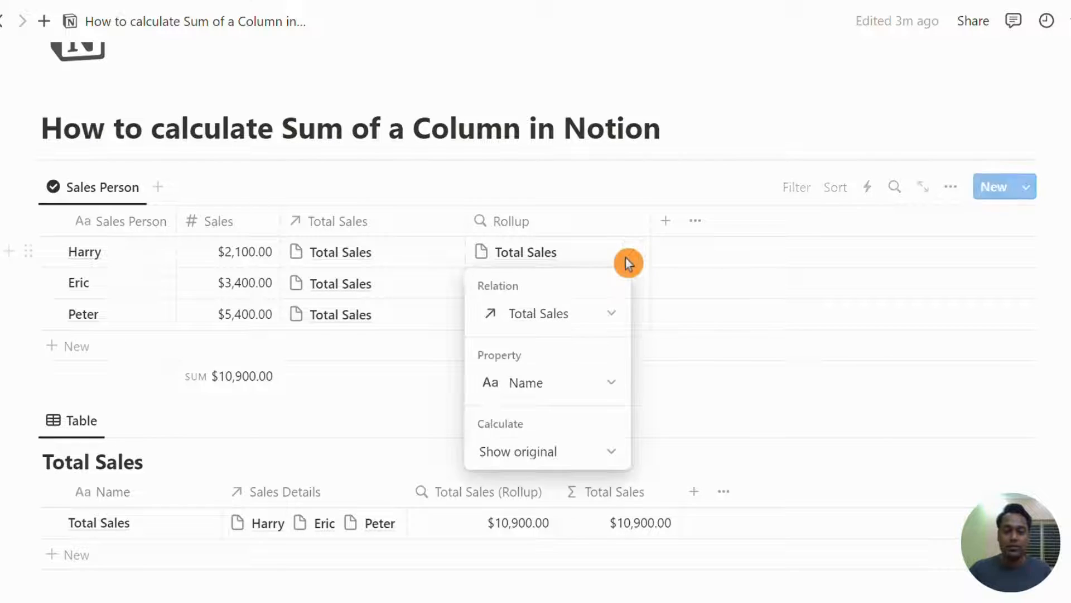
click(560, 387)
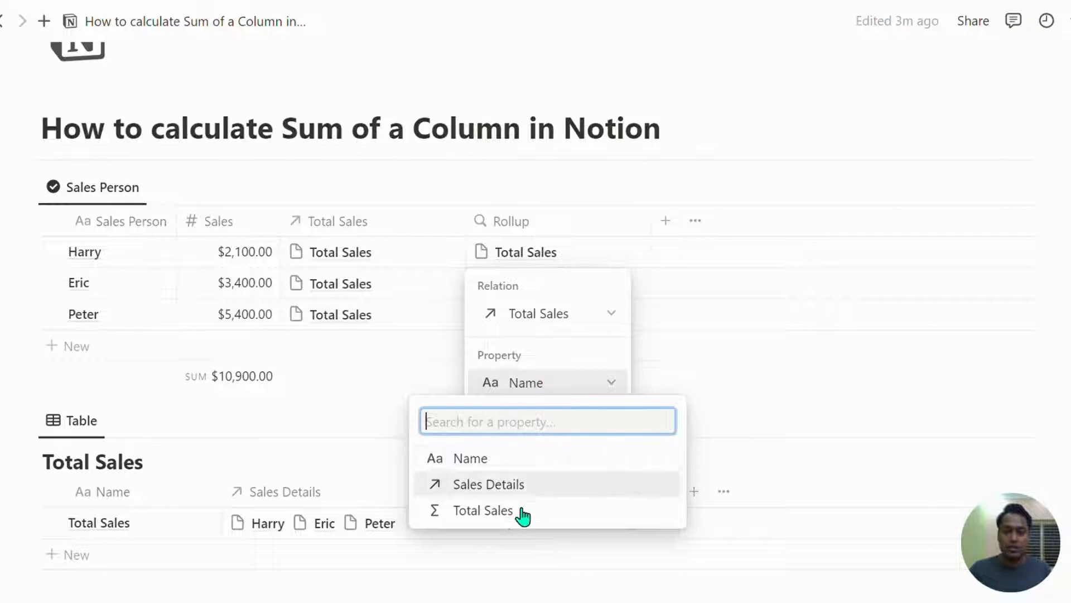
click(506, 512)
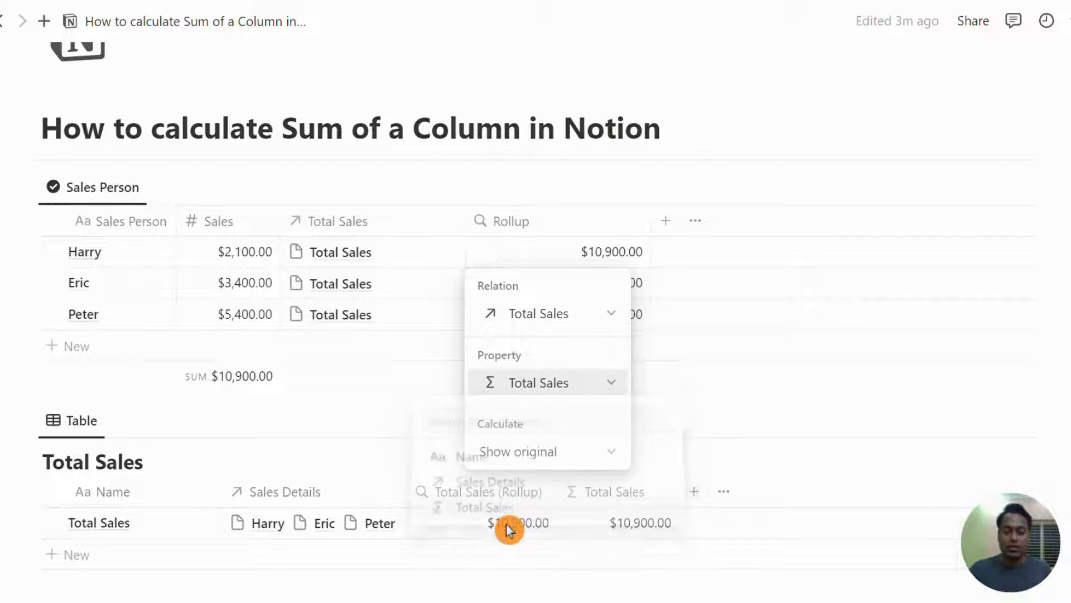
click(546, 459)
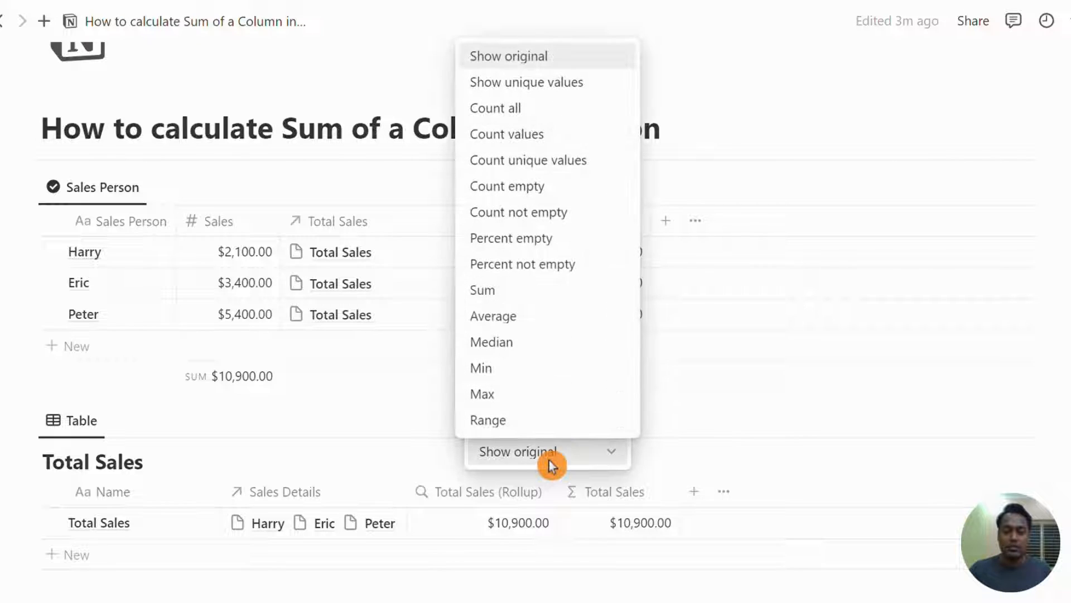
click(498, 291)
key(Escape)
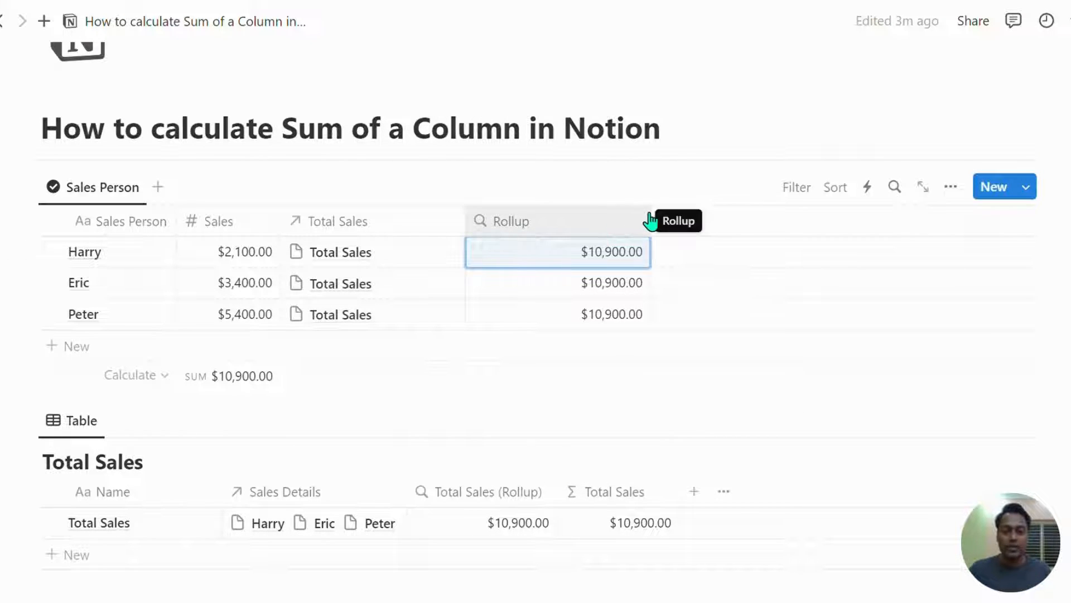
drag(654, 221, 579, 287)
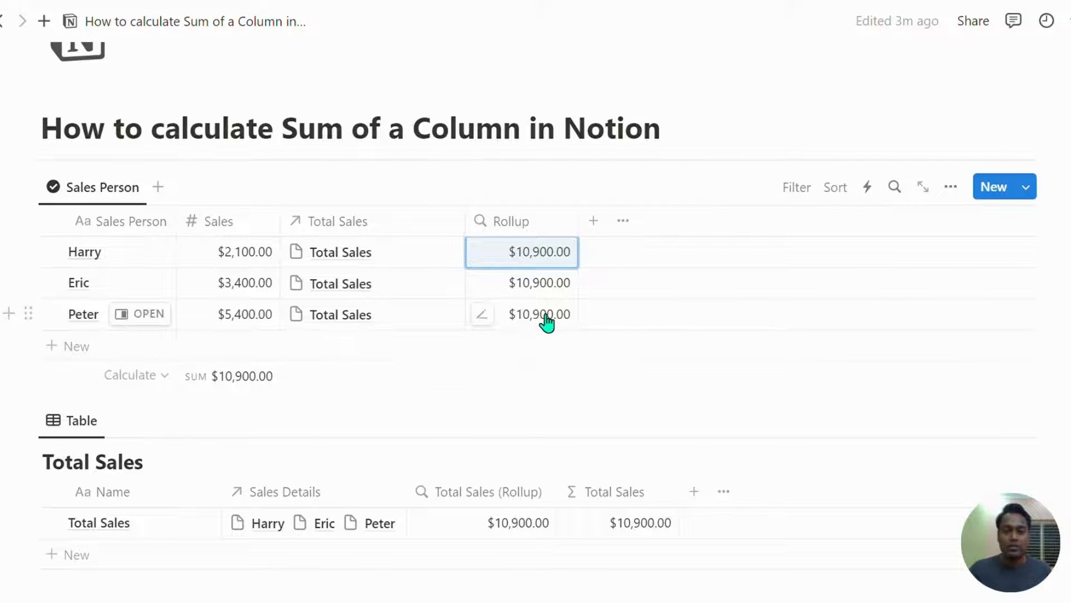
Step: Rename the Sales Person table's rollup column to Sales (Total) and move it directly after the Sales column
click(524, 226)
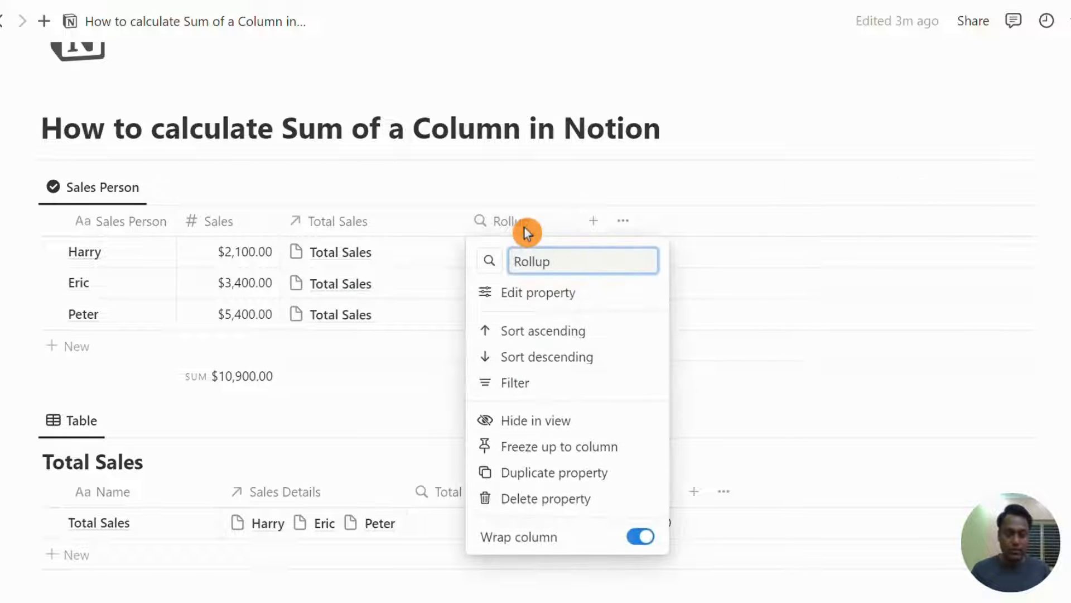
text(Sales )
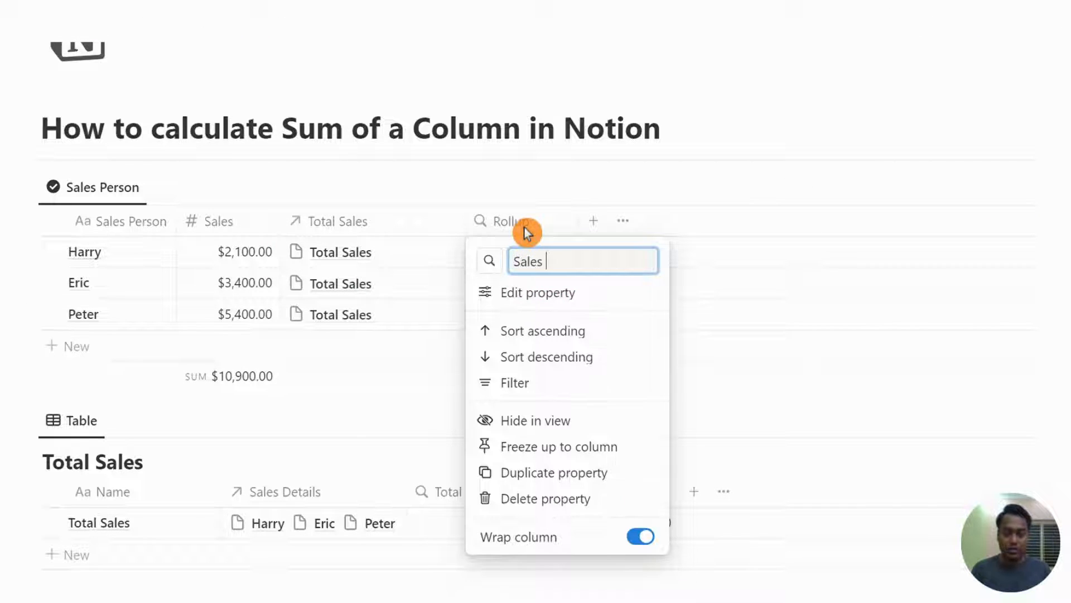
text((Tota)
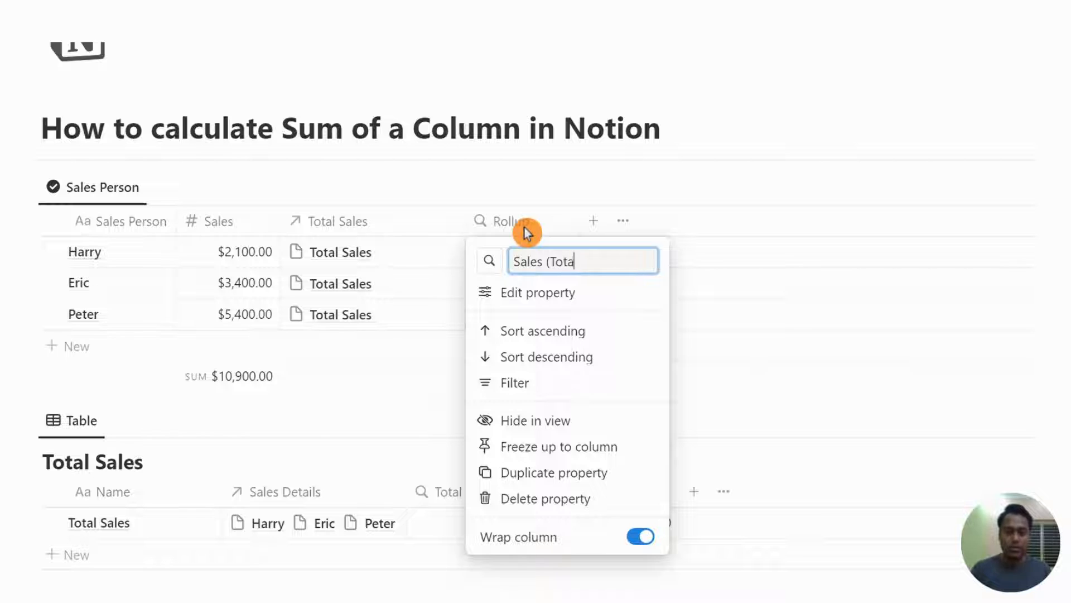
text(l))
key(Return)
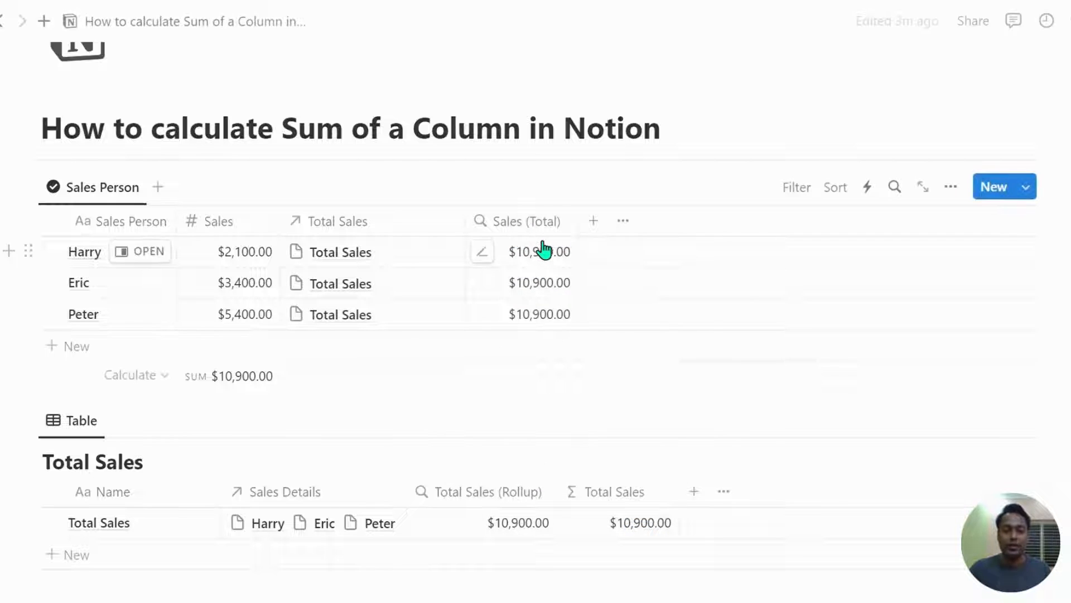
drag(536, 224, 335, 226)
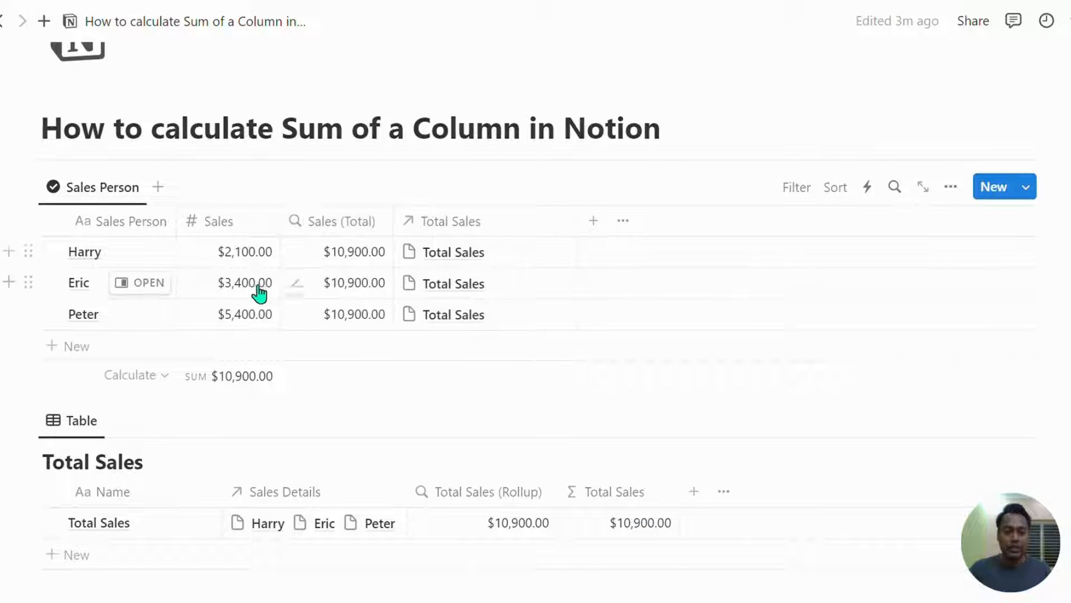
Step: Change the Sales amount in the first row of the Sales Person table to 3,400
click(236, 258)
key(ctrl+a)
text(3)
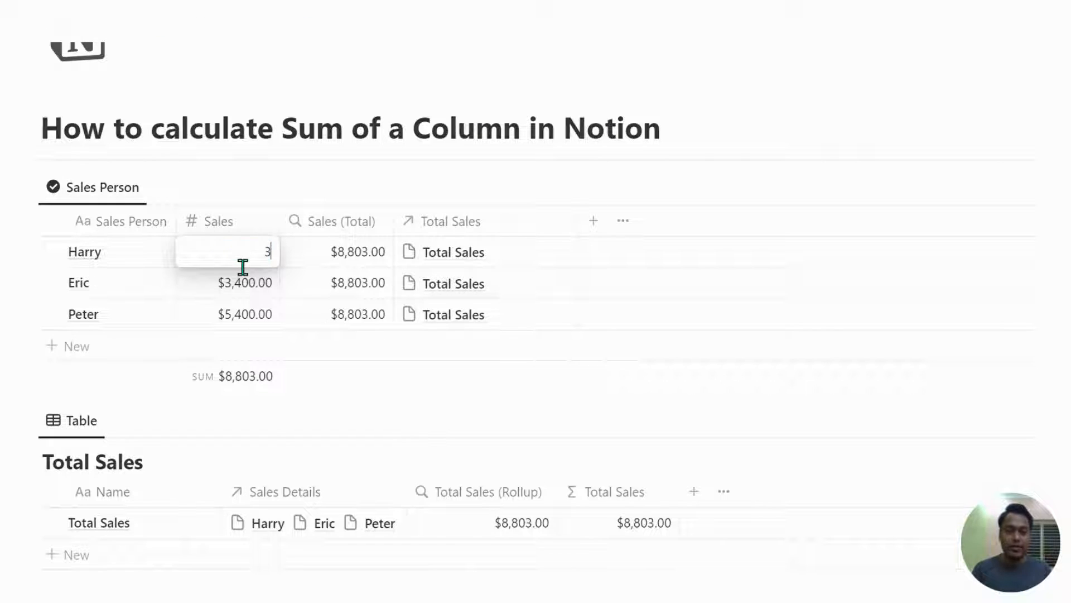
text(,400)
click(243, 269)
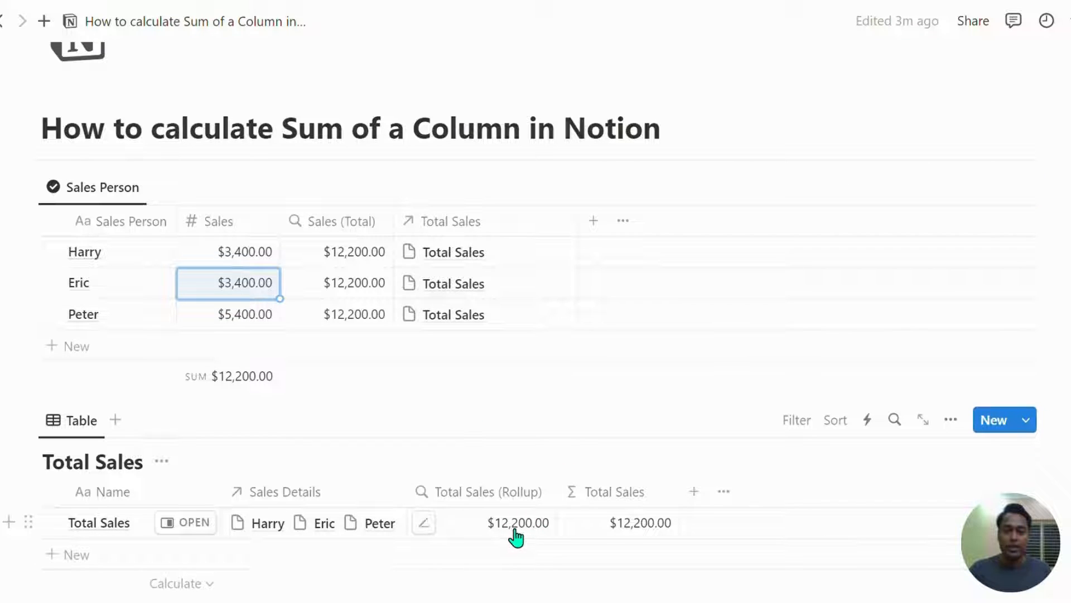
Step: Add a Formula property named Sales (in %) to the Sales Person table and place it directly after Sales (Total)
click(593, 226)
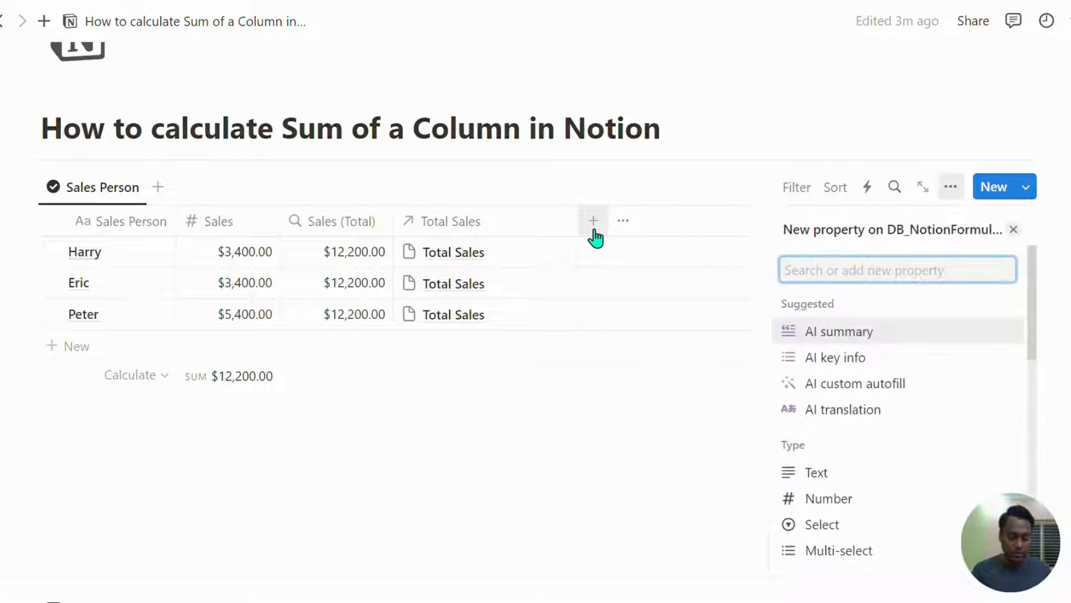
text(Sales (in %)
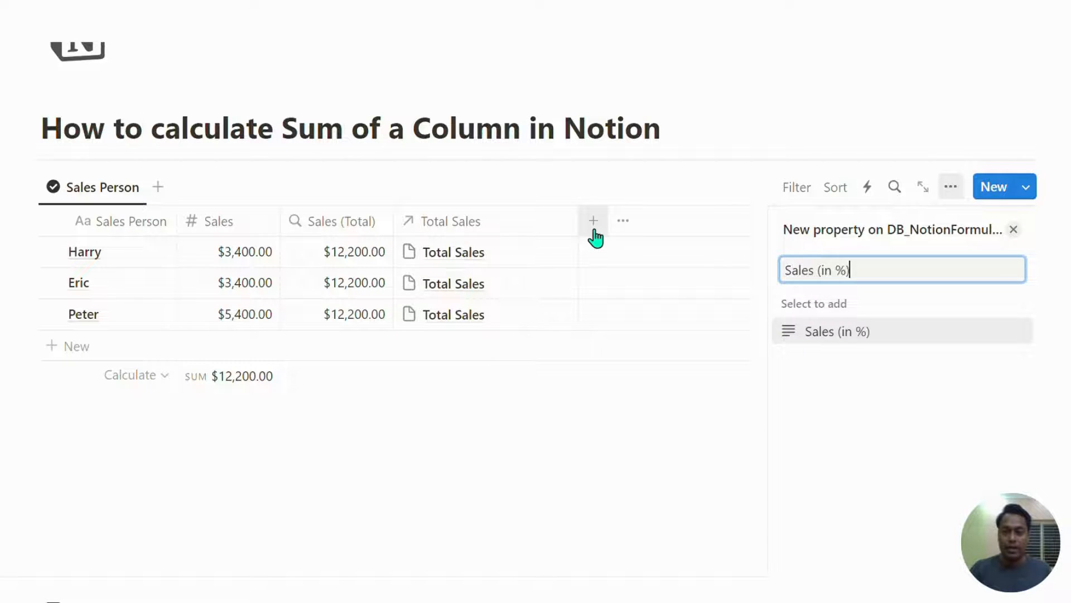
key(Return)
click(898, 302)
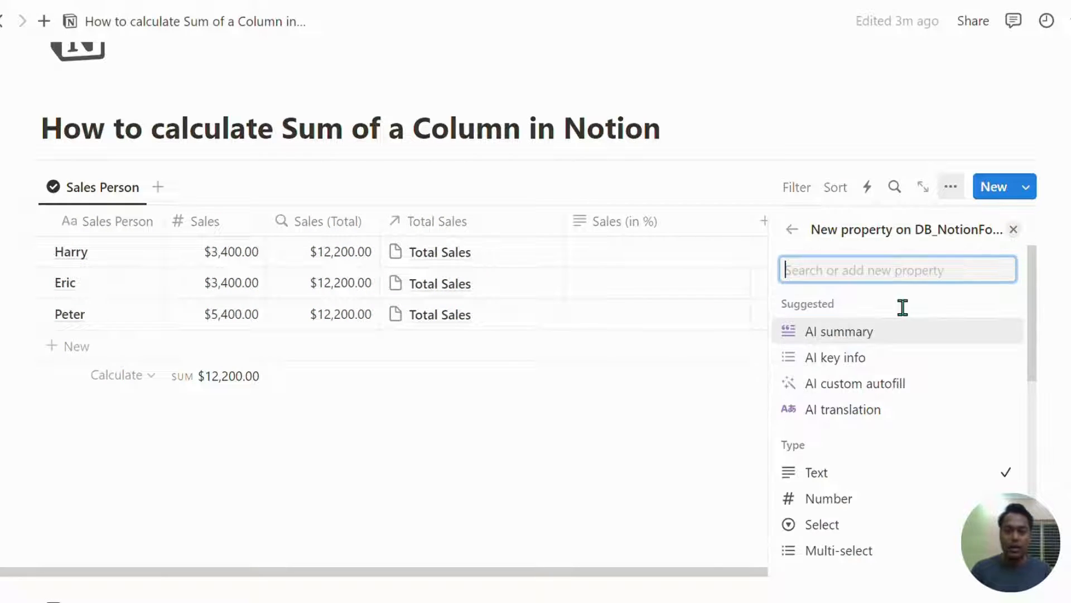
text(Fo)
key(Return)
key(Escape)
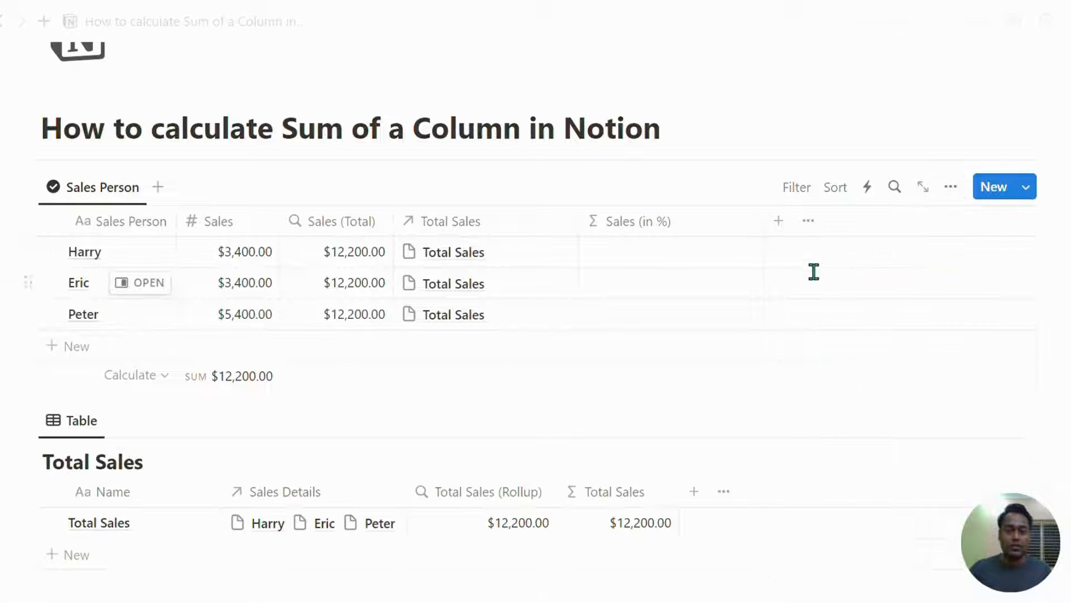
drag(679, 232, 470, 278)
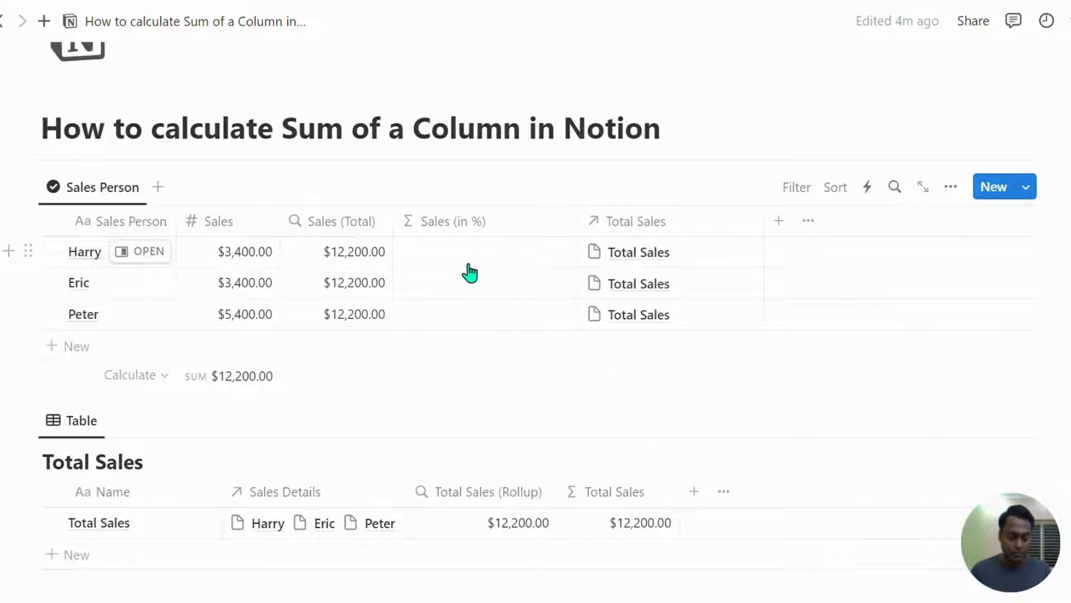
Step: Set the Sales (in %) formula to Sales divided by Sales (Total) and narrow its column
click(471, 260)
text(sales)
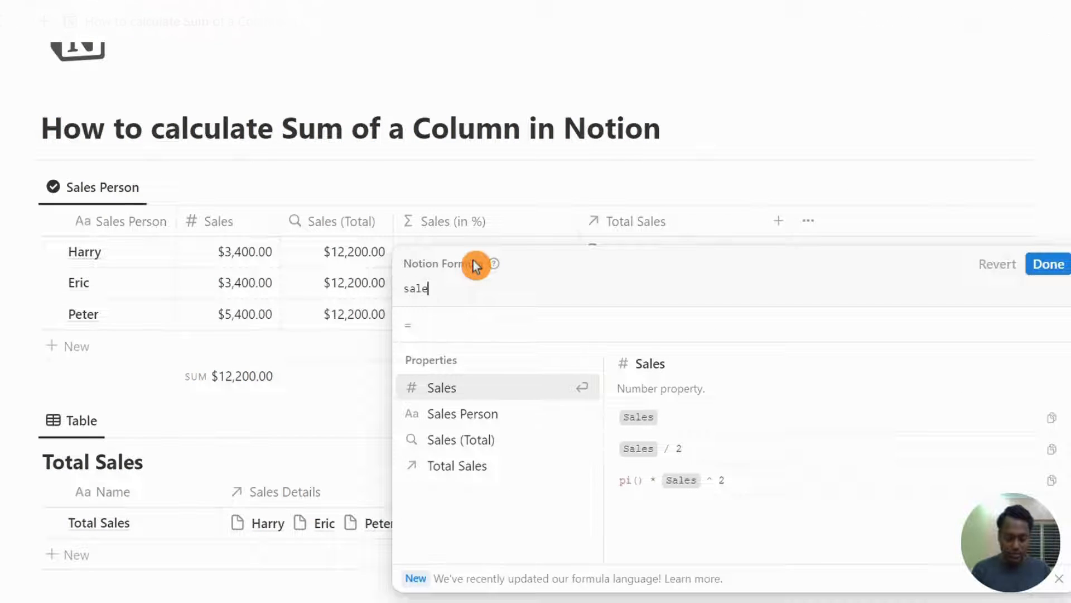
key(Return)
text(/sal)
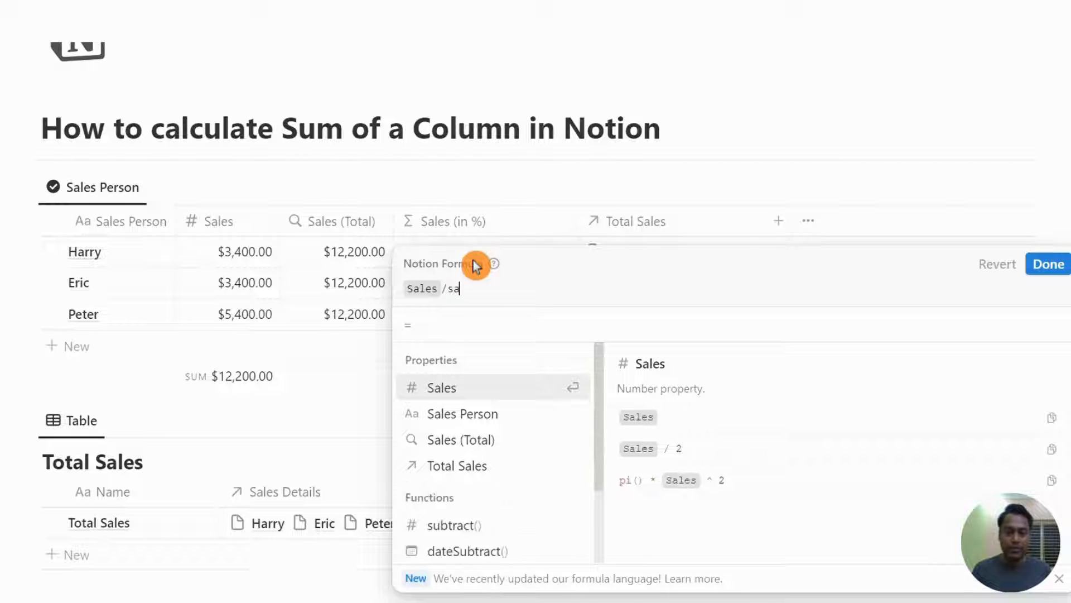
key(Down)
key(Down)
key(Return)
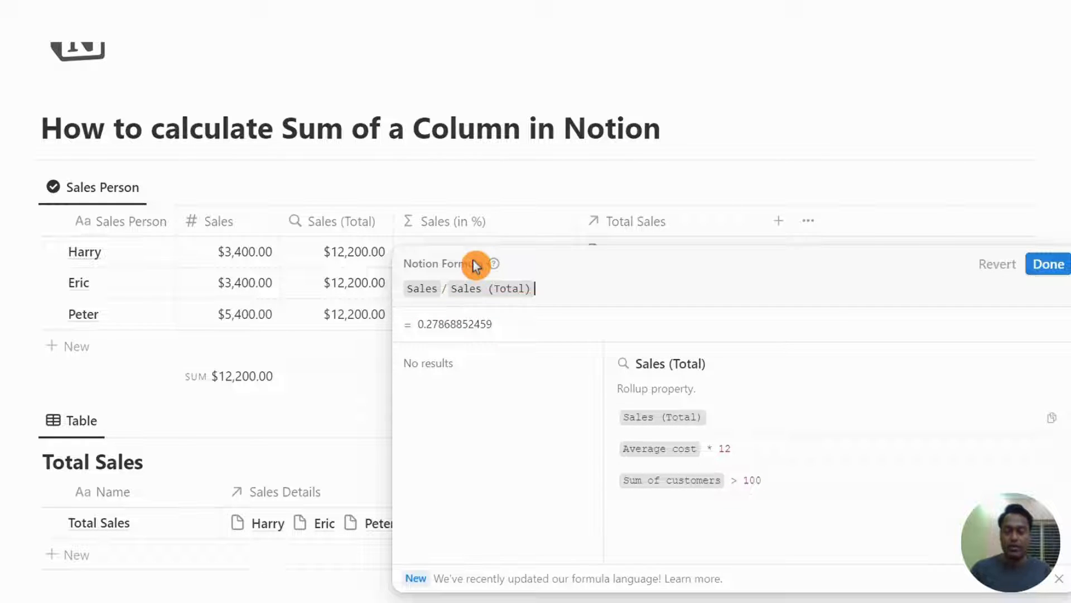
click(1048, 265)
drag(587, 220, 524, 218)
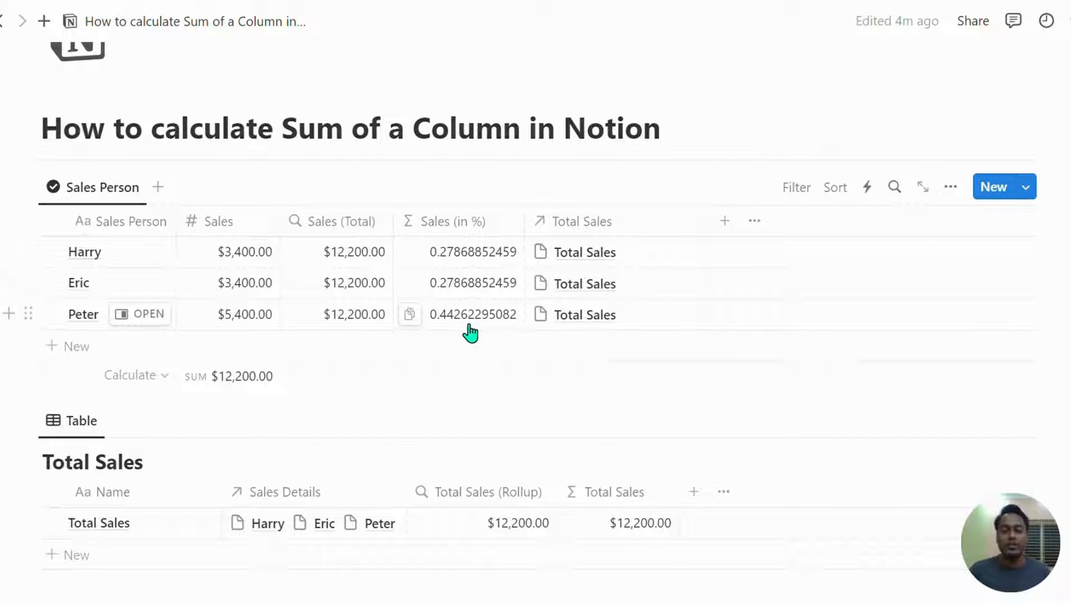
Step: Change the Sales (in %) formula to round(Sales/Sales (Total)*100)/100 and narrow its column further
click(483, 262)
key(Home)
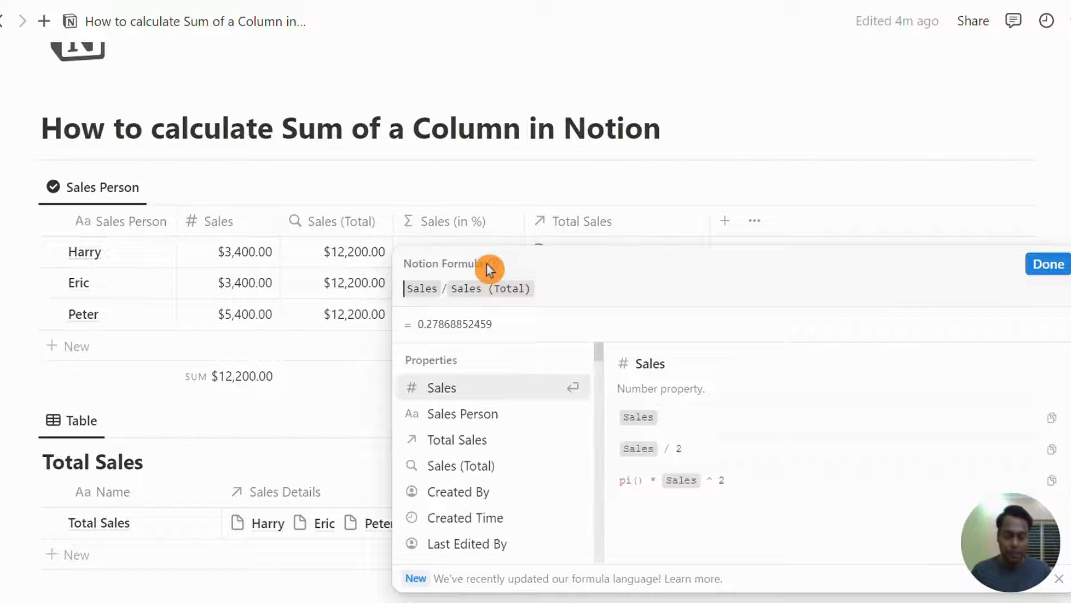
text(round)
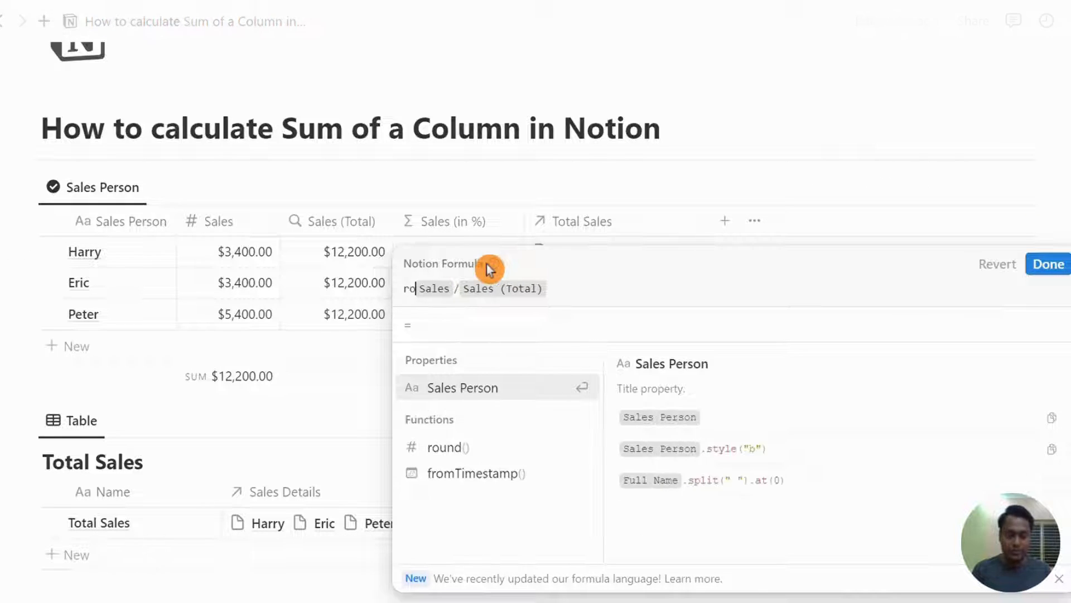
text(()
key(End)
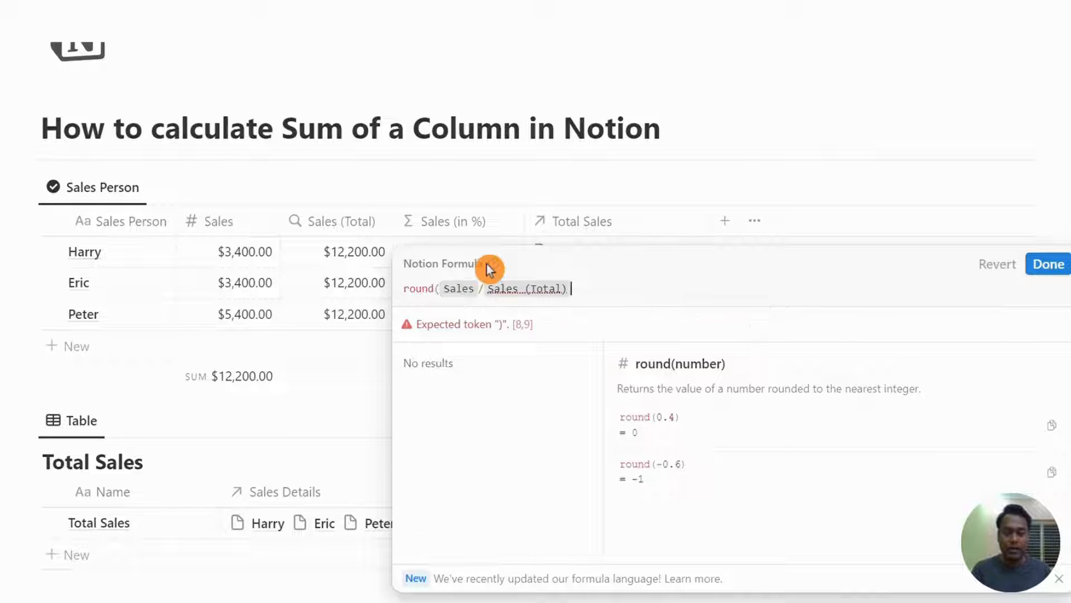
text(*100))
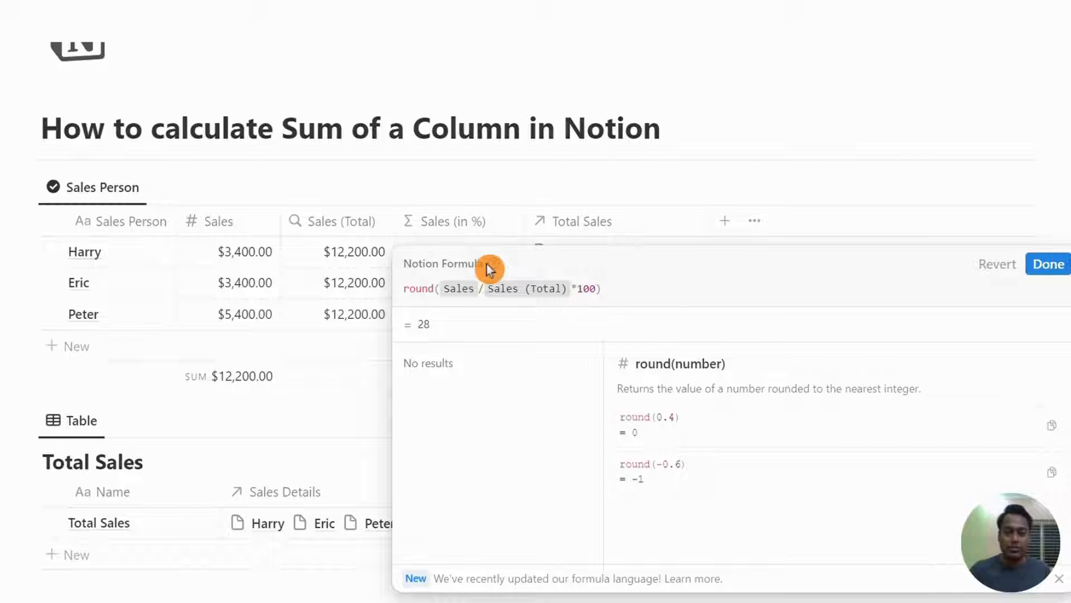
text(/100)
click(458, 288)
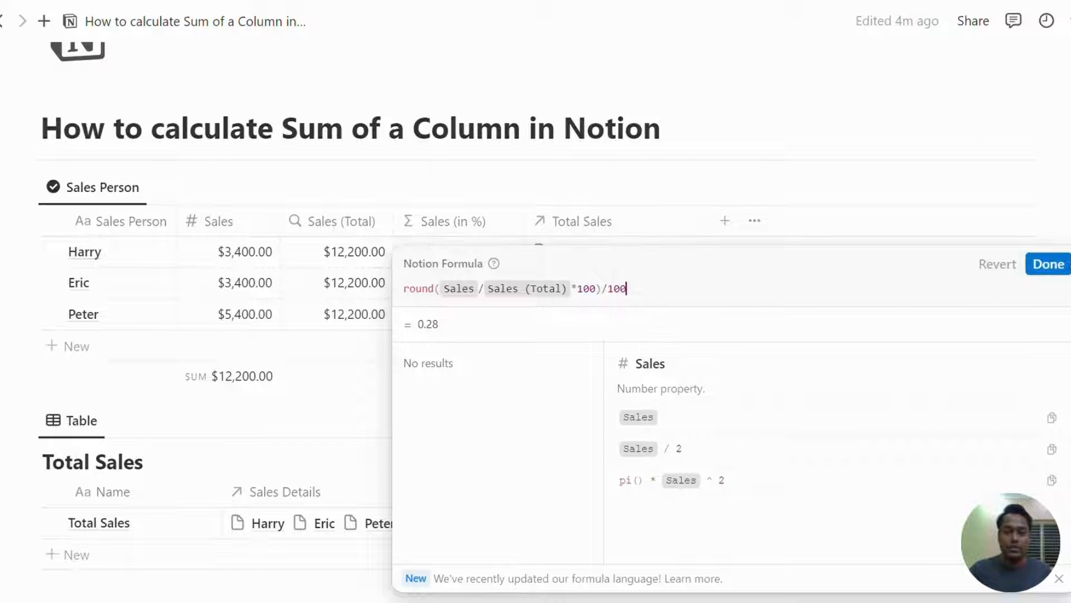
click(1049, 264)
drag(532, 232, 509, 229)
Step: Set the number format of the Sales (in %) formula property in the Sales Person table to Percent
click(454, 223)
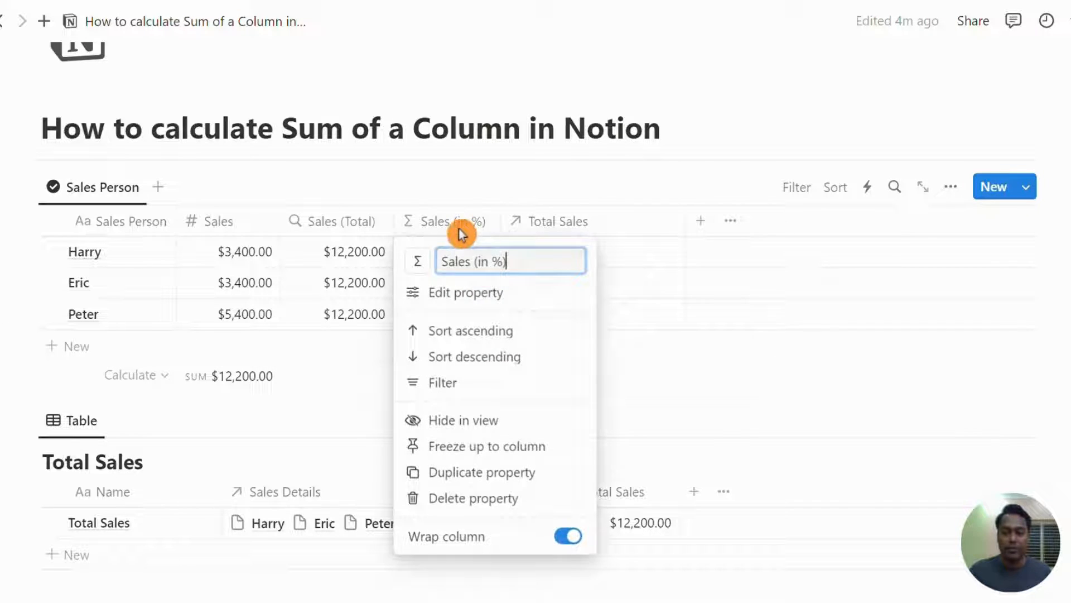
click(471, 296)
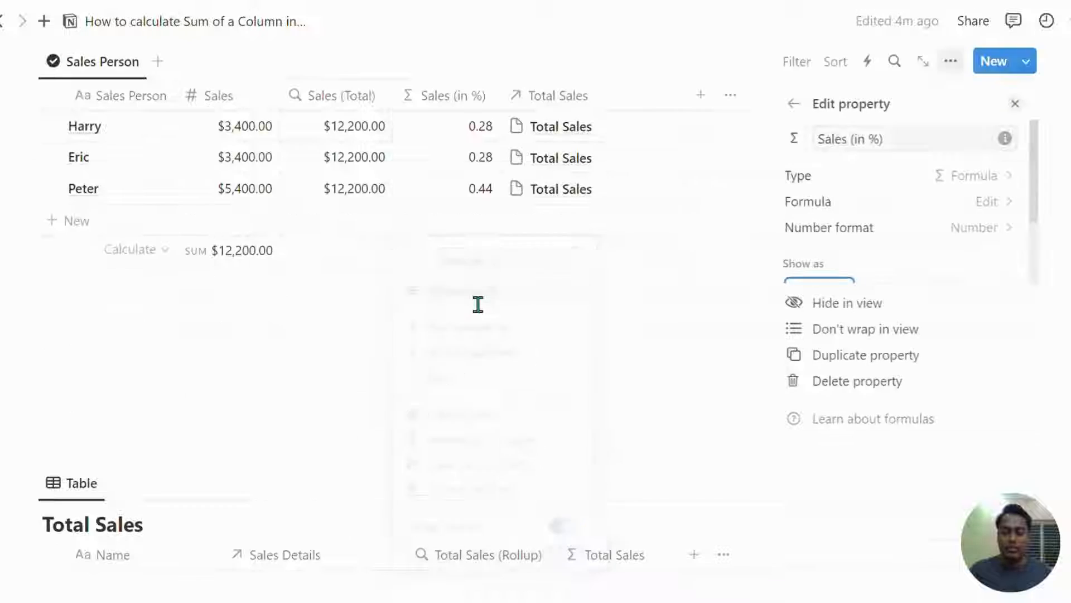
click(860, 239)
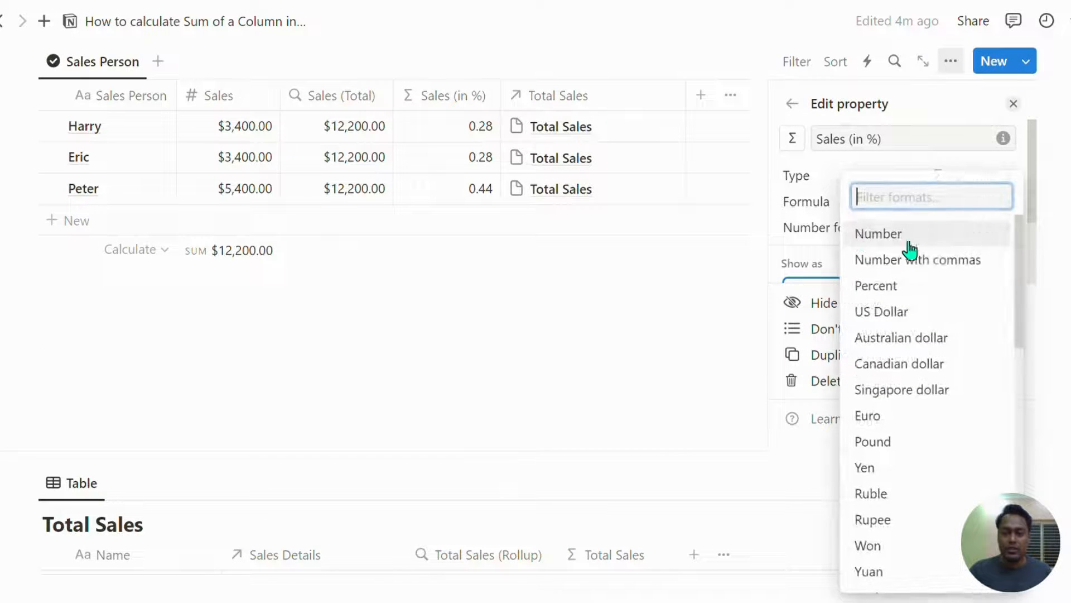
click(914, 287)
click(1013, 104)
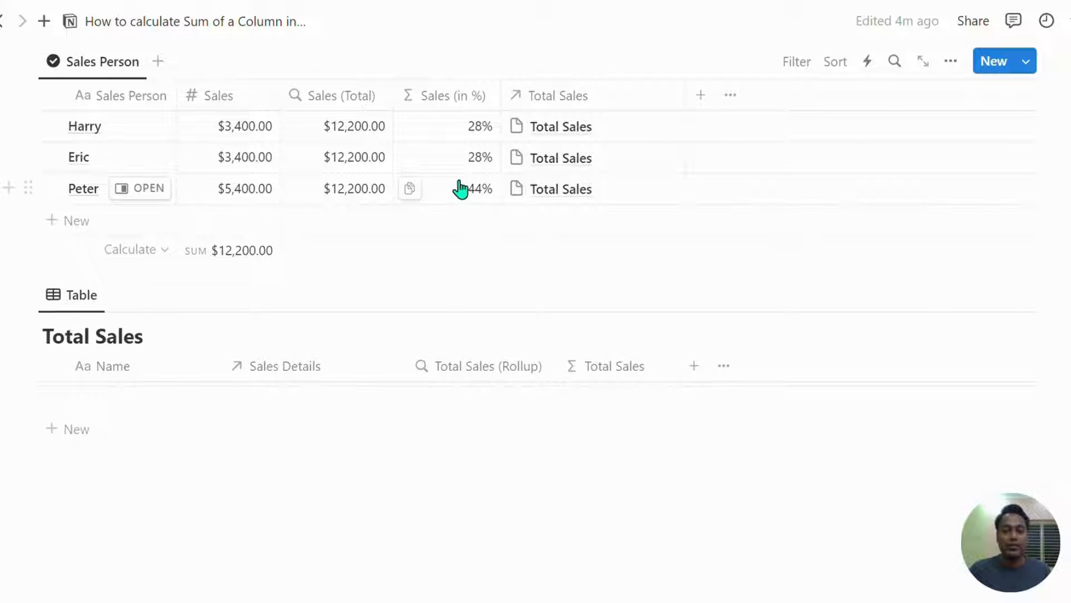
Step: Display the Sales (in %) property as a bar in the Sales Person table
click(470, 104)
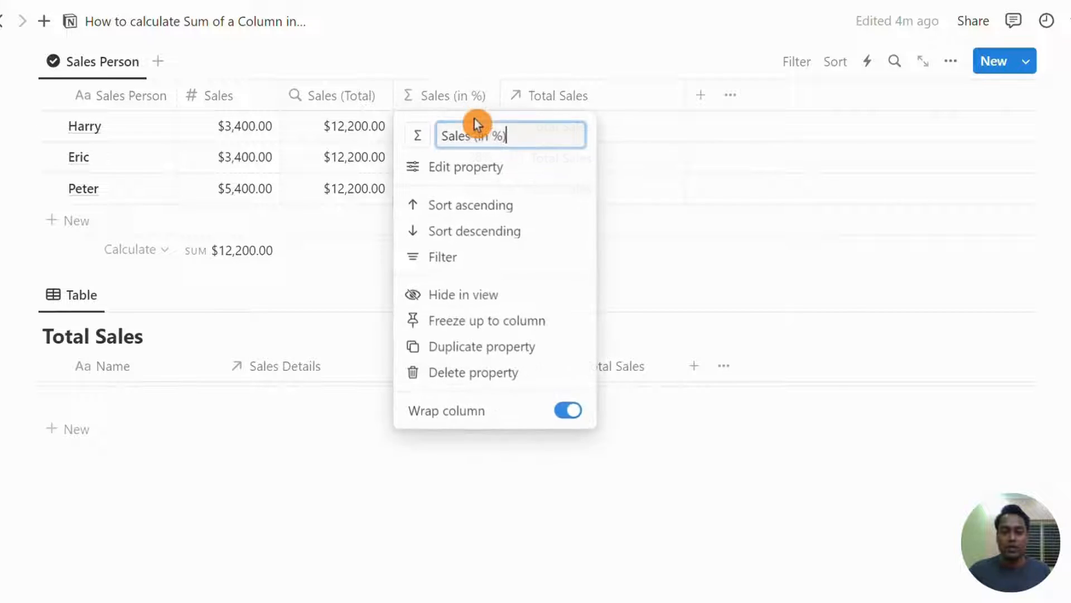
click(467, 167)
scroll(882, 232, down, 2)
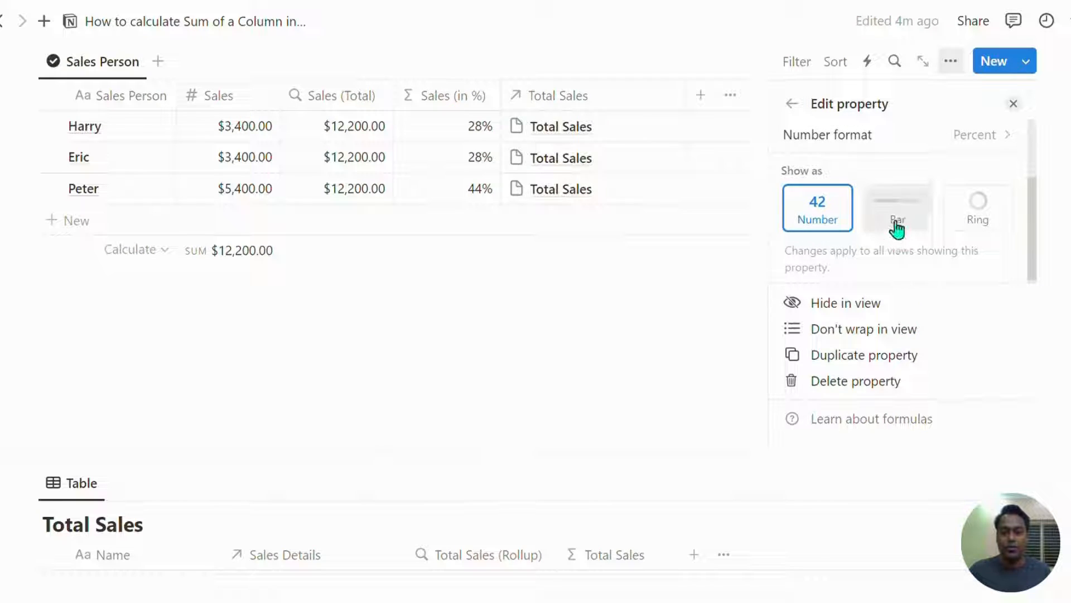
click(897, 223)
click(1013, 104)
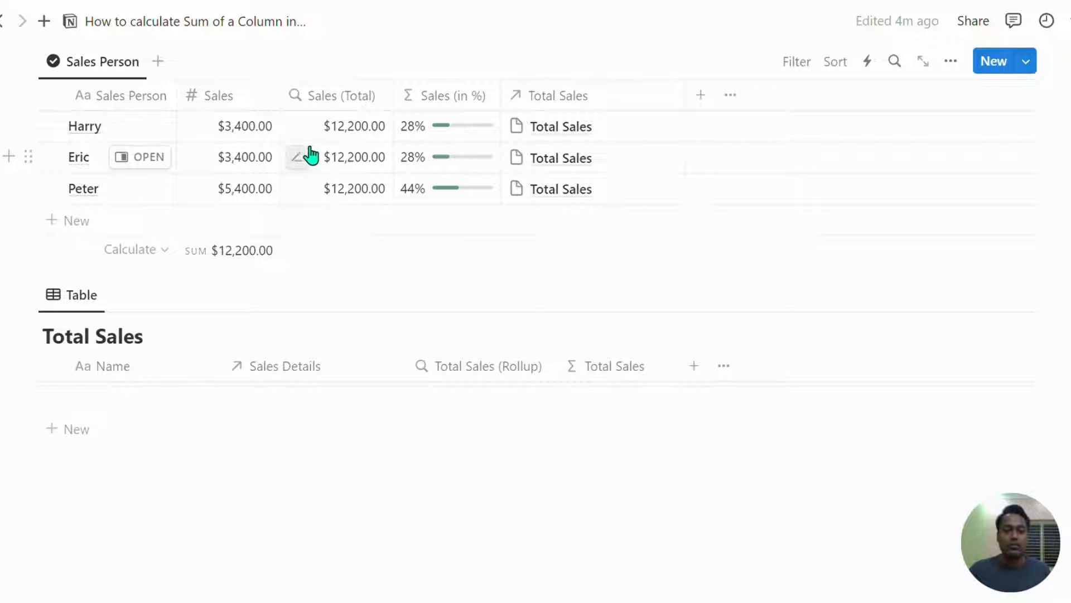
Step: Change the Sales amounts in the Sales Person table to 4,500 in the second row and 10,900 in the third row
click(220, 135)
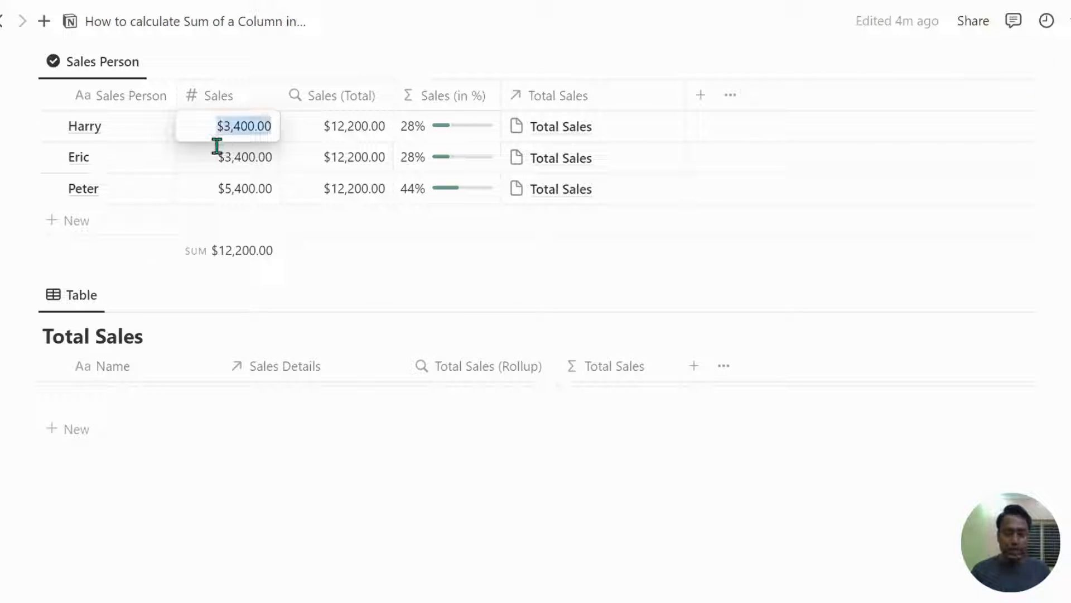
text(3,400)
click(217, 145)
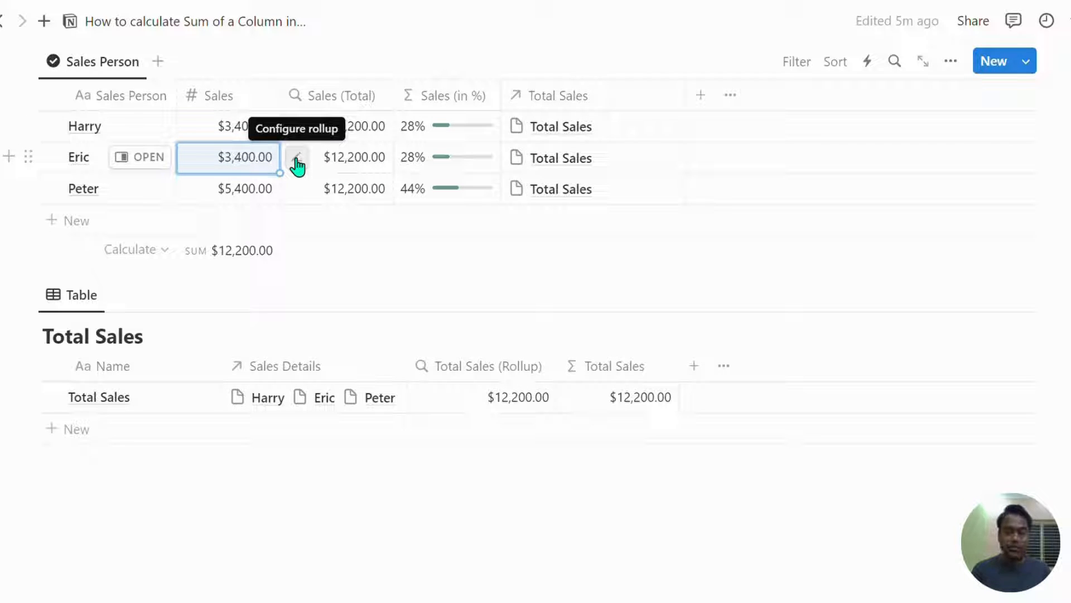
text(4500)
key(Return)
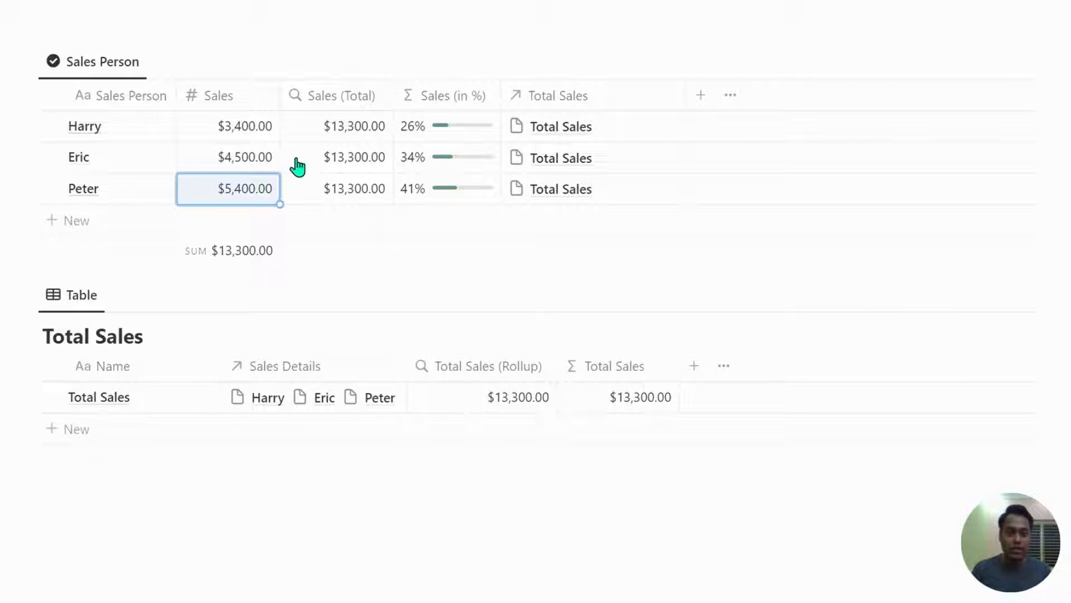
text(10900)
key(Return)
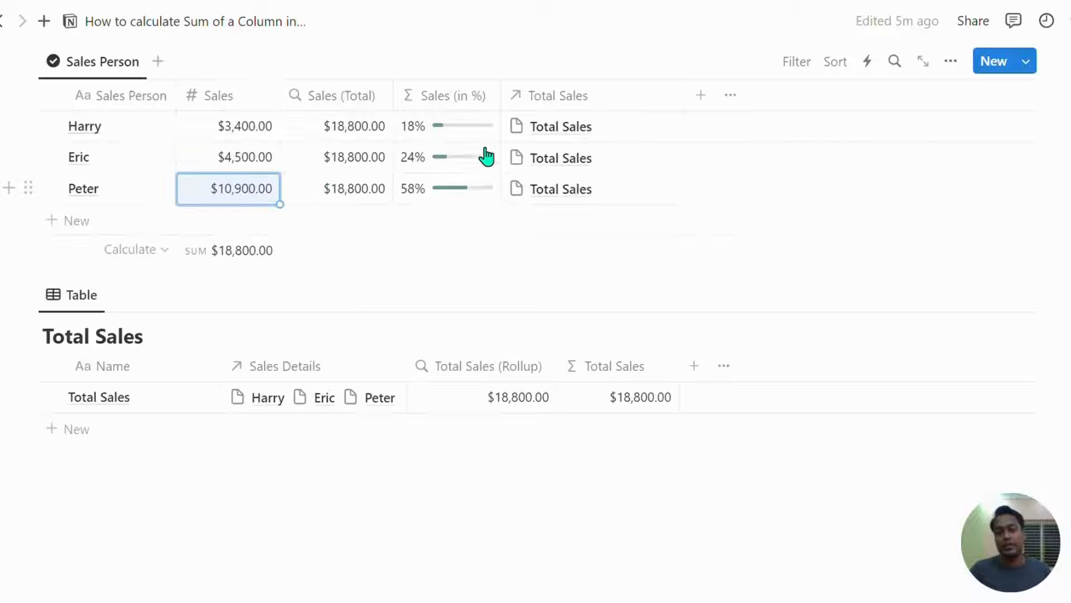
Step: Narrow the Name column of the Total Sales table
scroll(497, 286, up, 3)
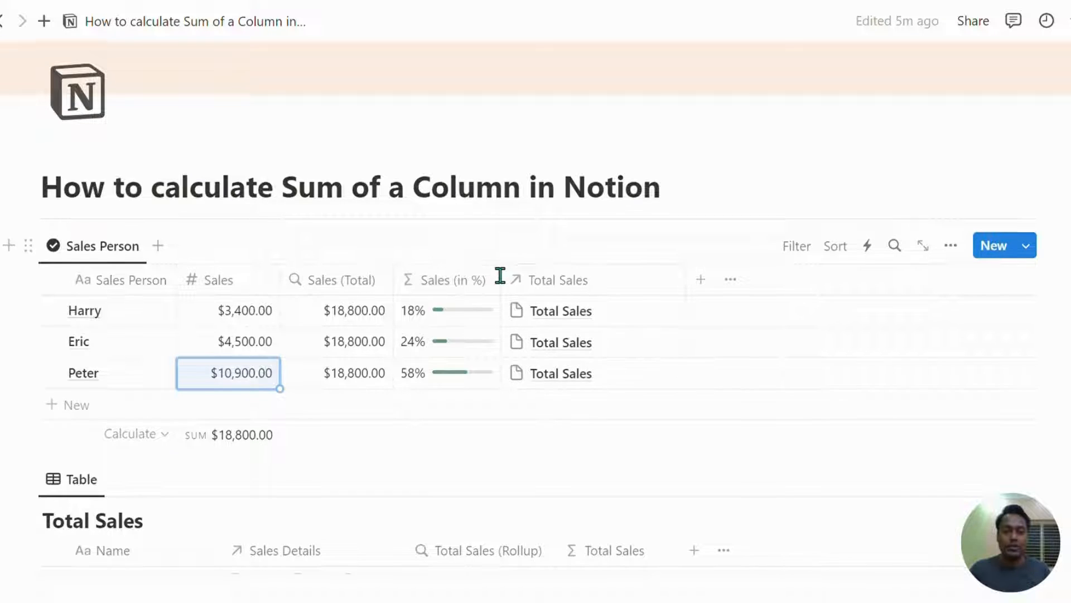
scroll(499, 276, down, 3)
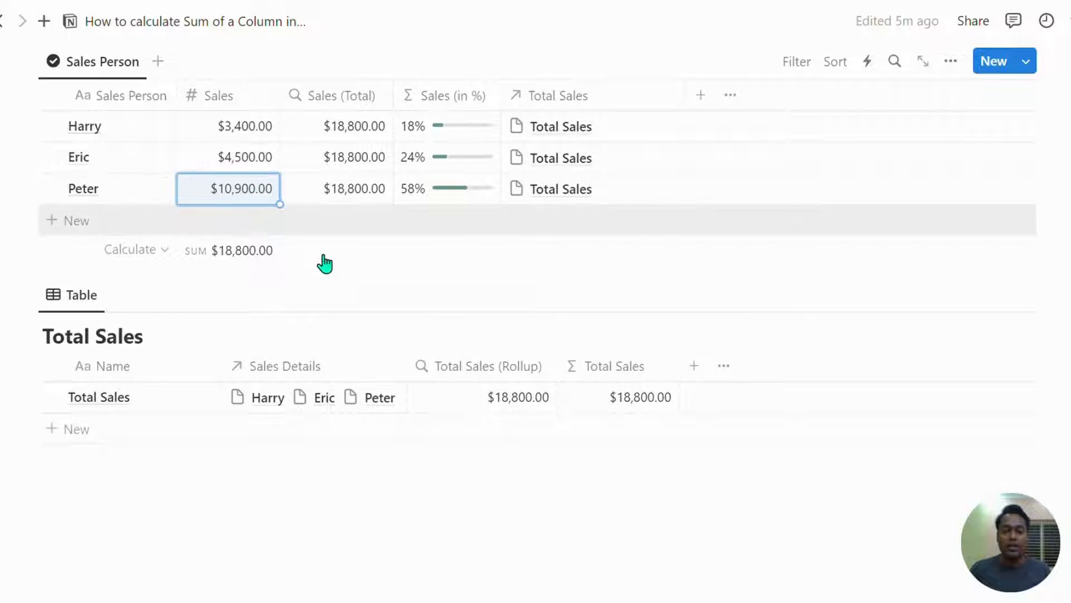
scroll(334, 262, up, 2)
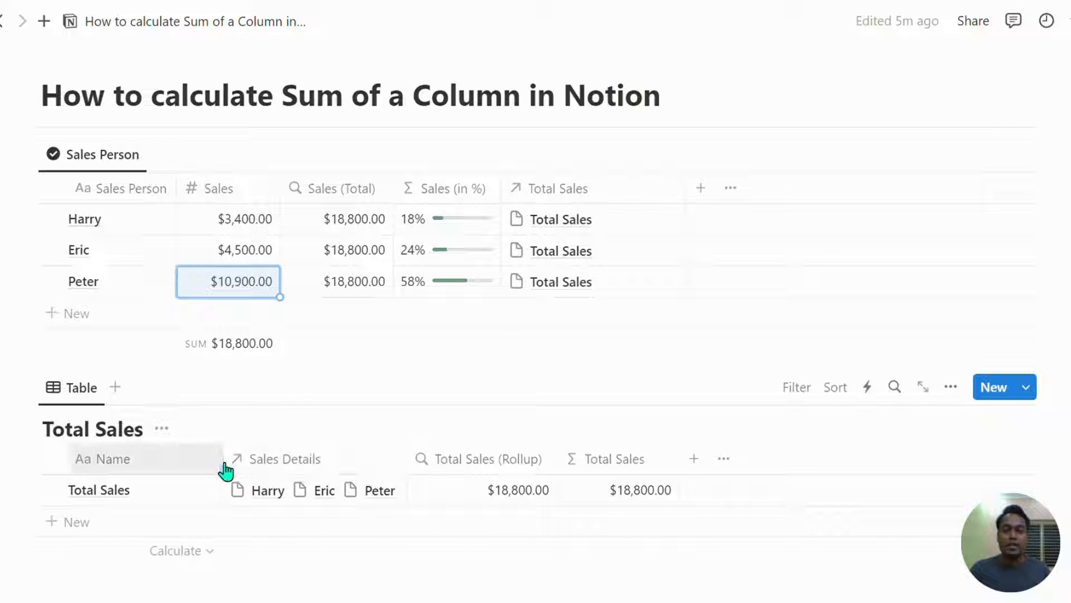
drag(228, 466, 186, 466)
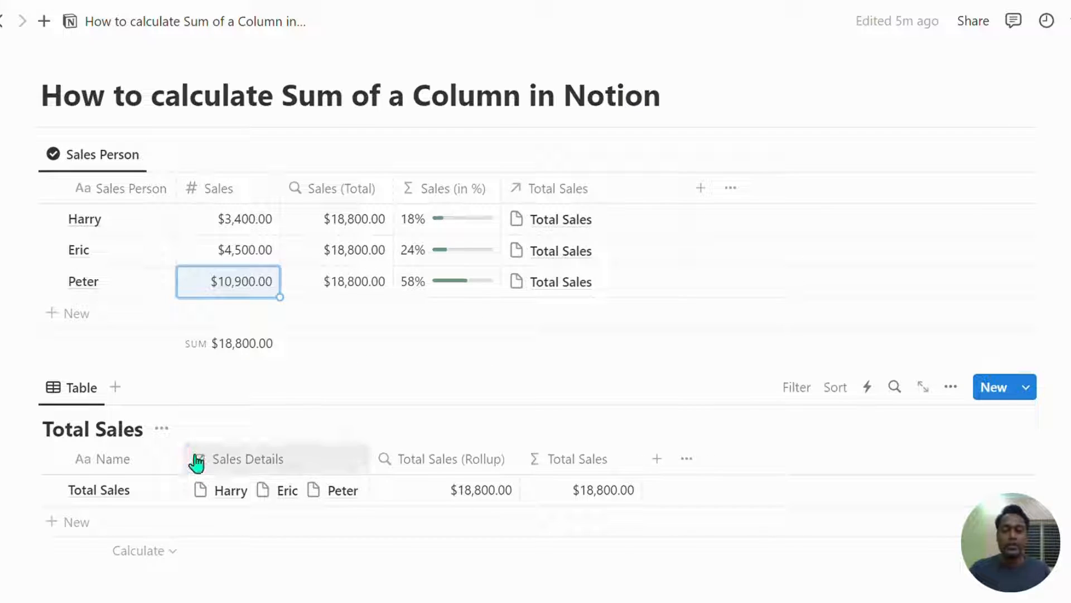